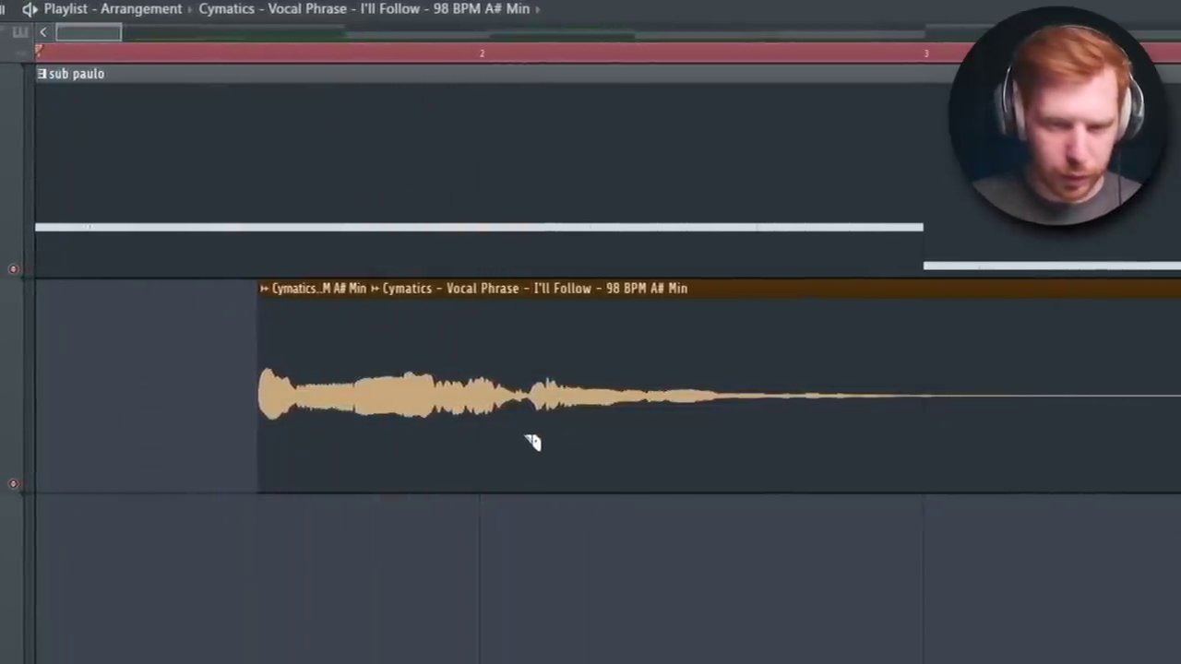
Play back the vocal chops and repeat the group of chopped vocal clips along the track up to bar 9
{"action": "key", "text": "space"}
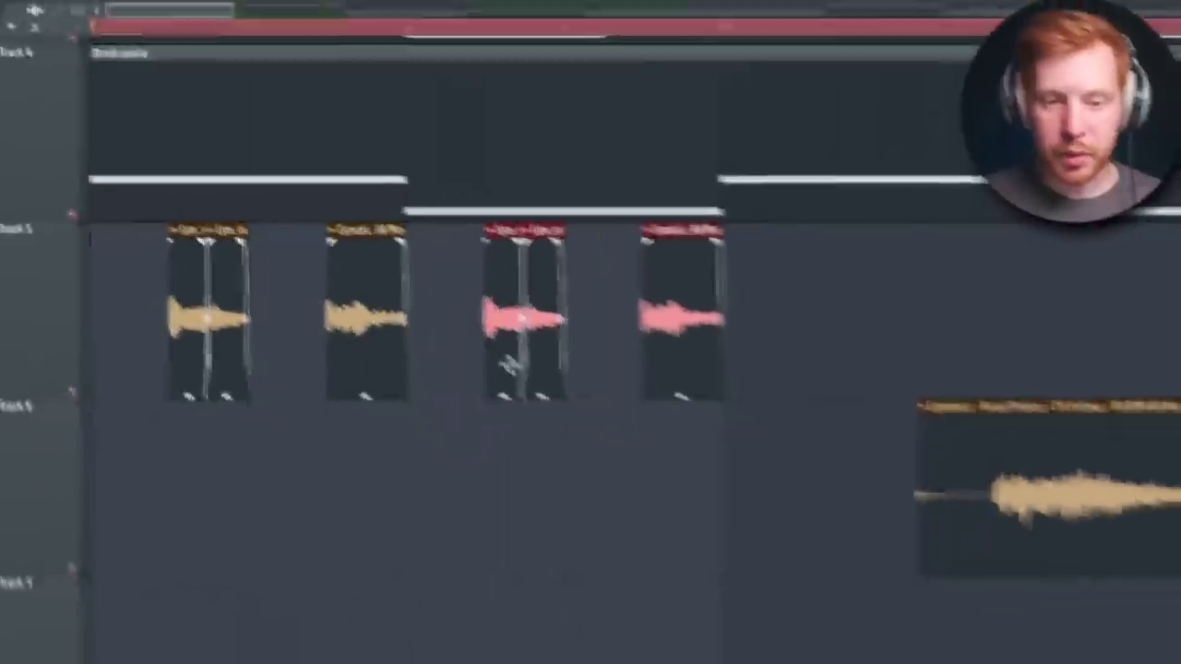
{"action": "left_click_drag", "start_coordinate": [496, 335], "coordinate": [791, 357]}
{"action": "scroll", "coordinate": [794, 353], "scroll_direction": "down", "scroll_amount": 1}
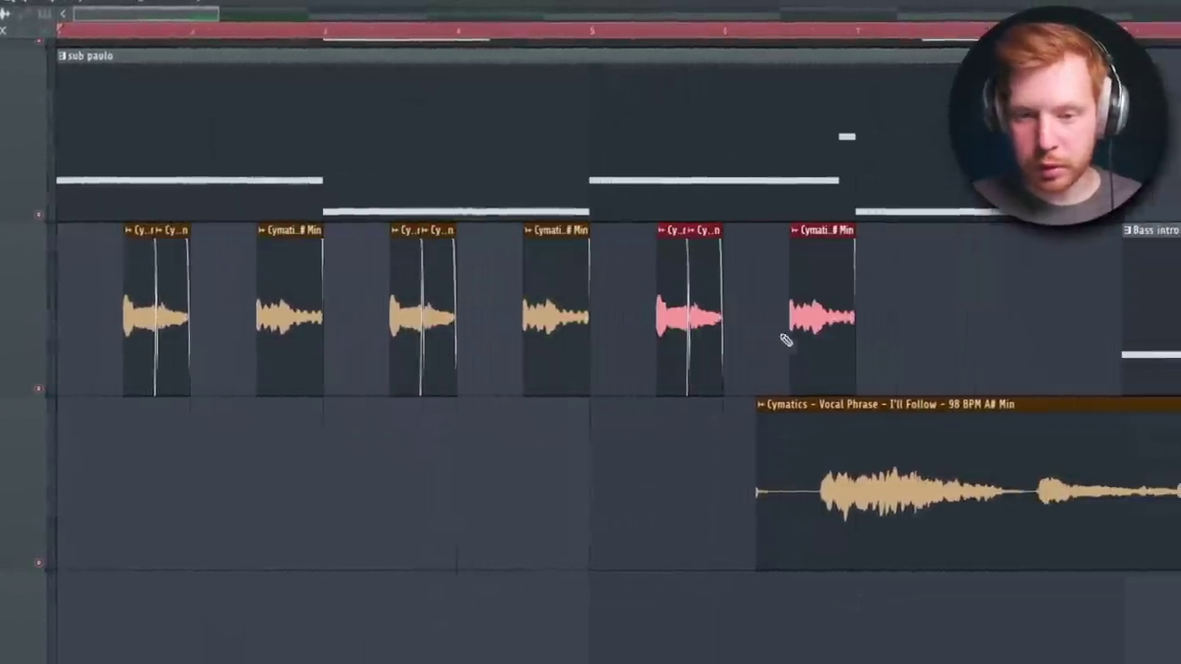
{"action": "left_click_drag", "start_coordinate": [690, 309], "coordinate": [963, 305]}
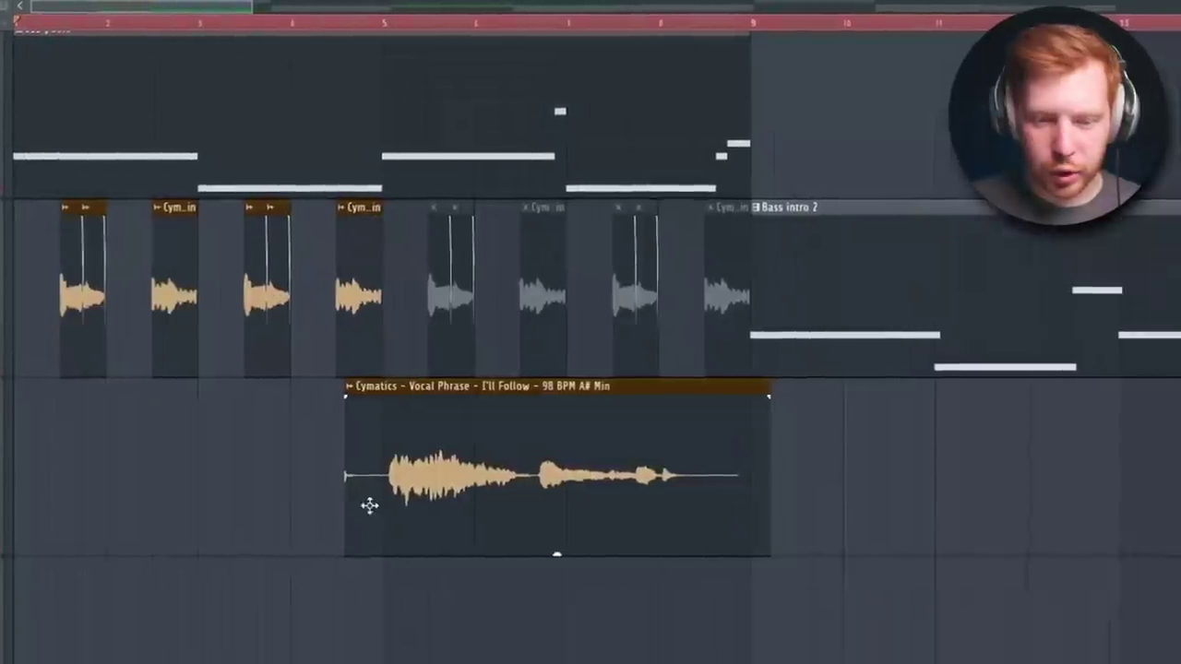
Align the long I'll Follow vocal phrase with the muted chops after bar 5 and play it back against the beat
{"action": "scroll", "coordinate": [406, 504], "scroll_direction": "up", "scroll_amount": 2}
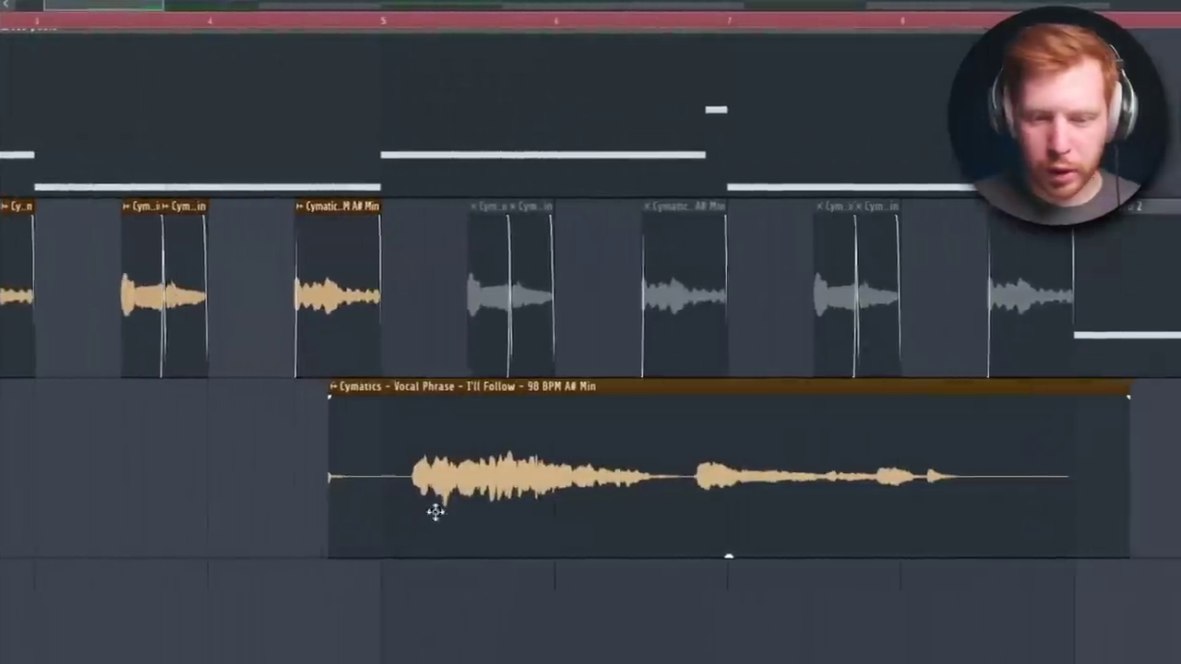
{"action": "left_click_drag", "start_coordinate": [434, 508], "coordinate": [467, 514]}
{"action": "key", "text": "space"}
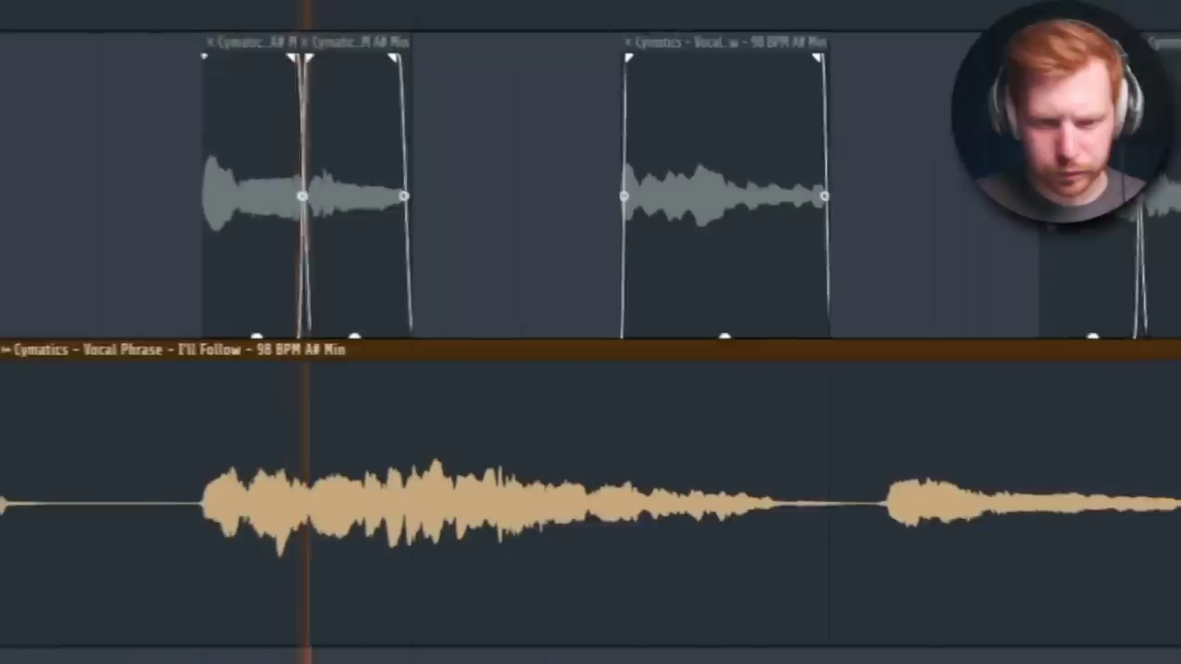
{"action": "key", "text": "space"}
{"action": "key", "text": "space"}
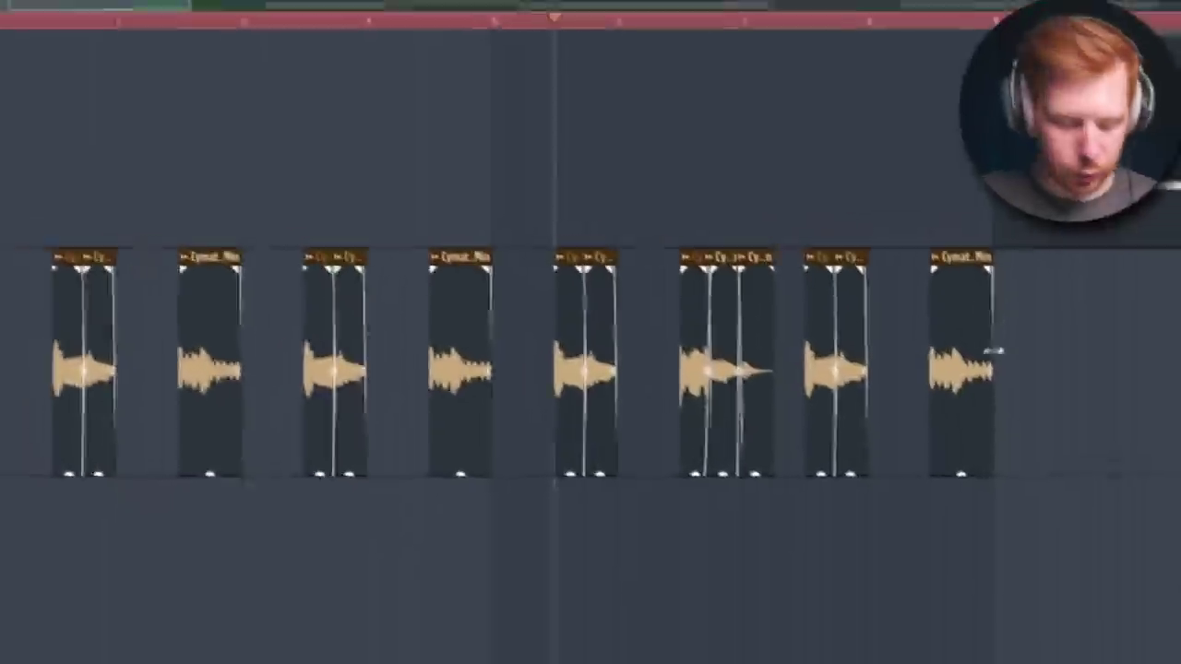
Switch from slicing to the Draw tool, extend the last vocal chop slightly past bar 9, and play the result
{"action": "middle_click", "coordinate": [899, 438]}
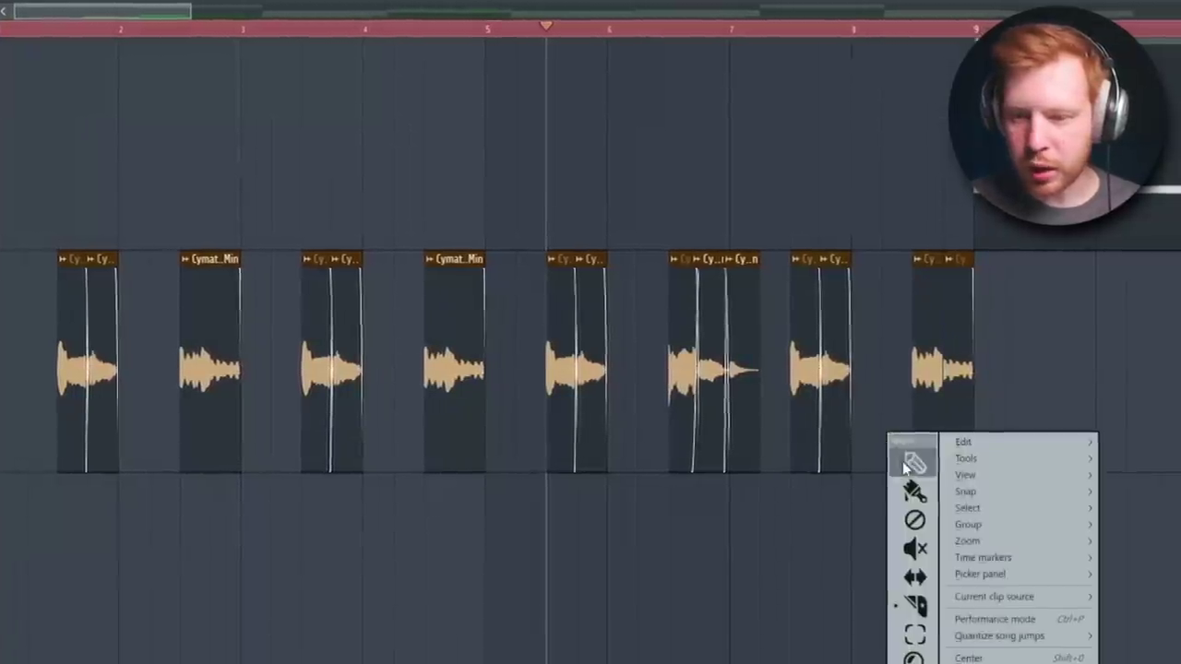
{"action": "left_click", "coordinate": [905, 462]}
{"action": "key", "text": "space"}
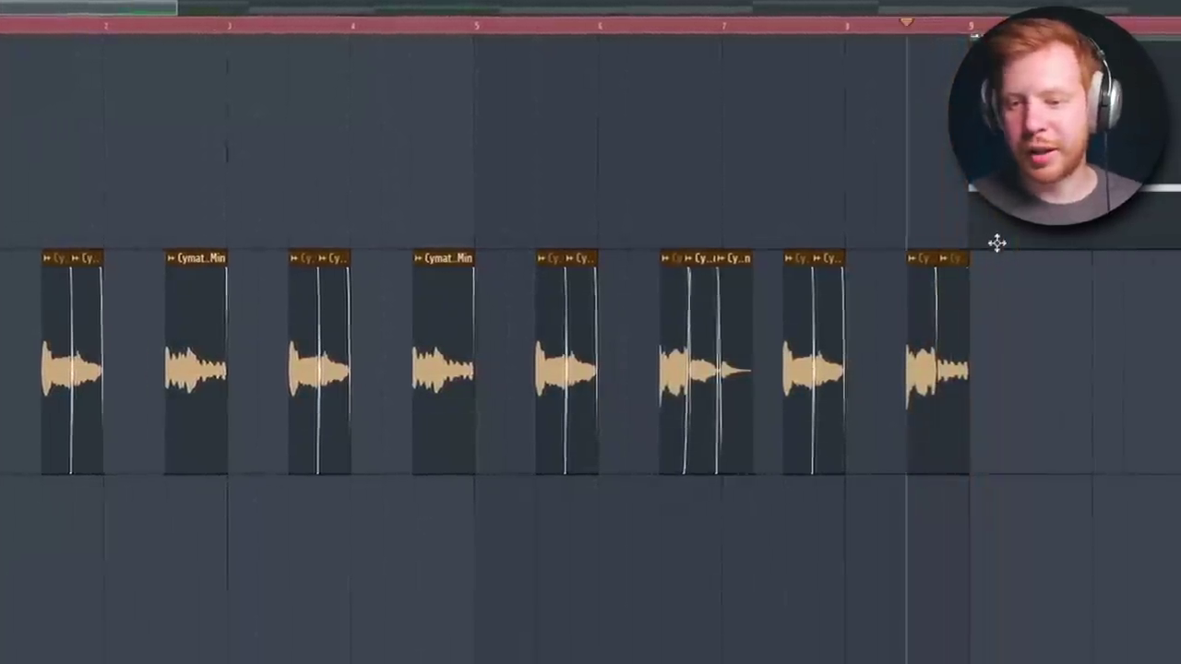
{"action": "scroll", "coordinate": [997, 242], "scroll_direction": "up", "scroll_amount": 5}
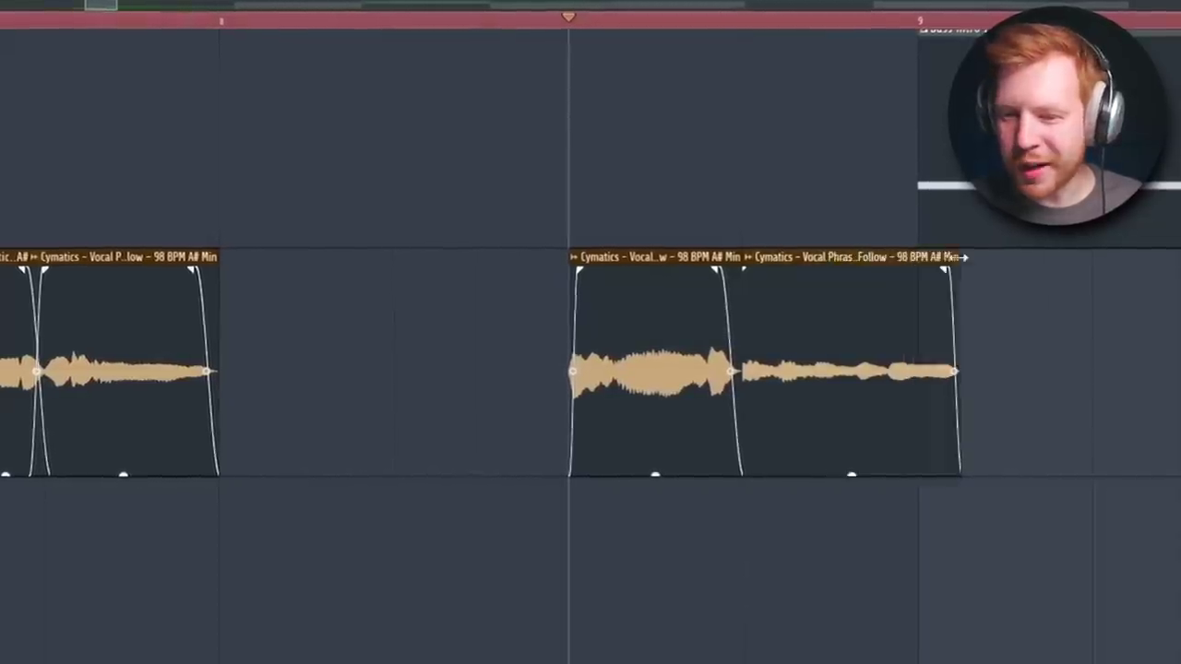
{"action": "scroll", "coordinate": [922, 323], "scroll_direction": "down", "scroll_amount": 2}
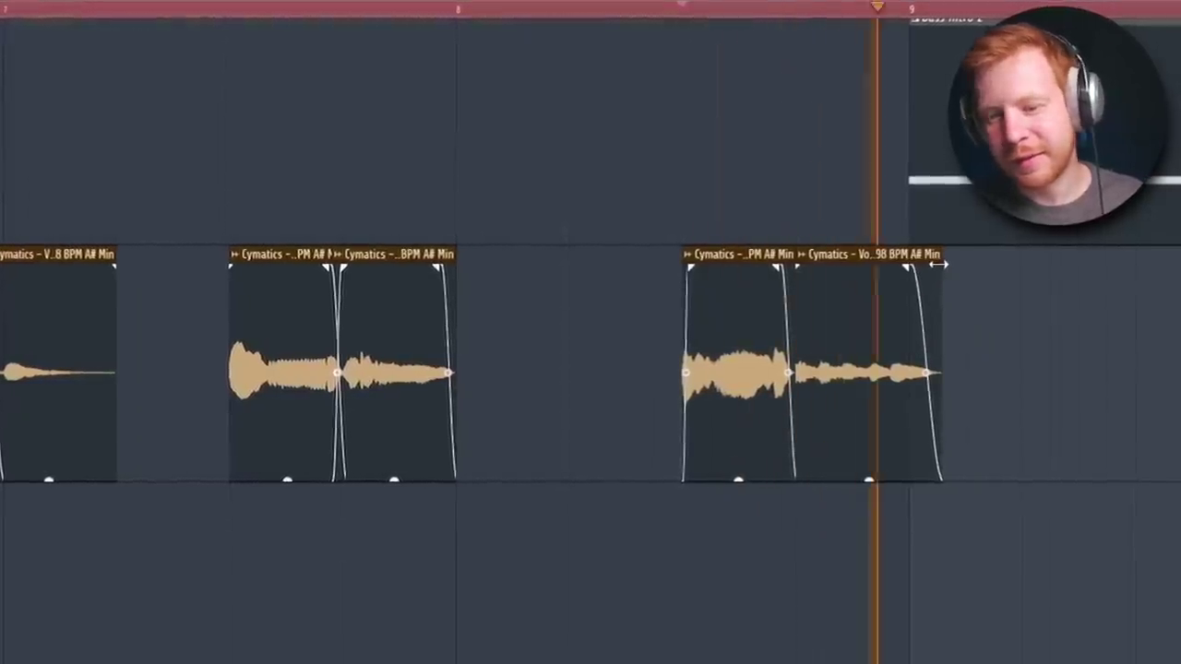
{"action": "scroll", "coordinate": [896, 457], "scroll_direction": "down", "scroll_amount": 4}
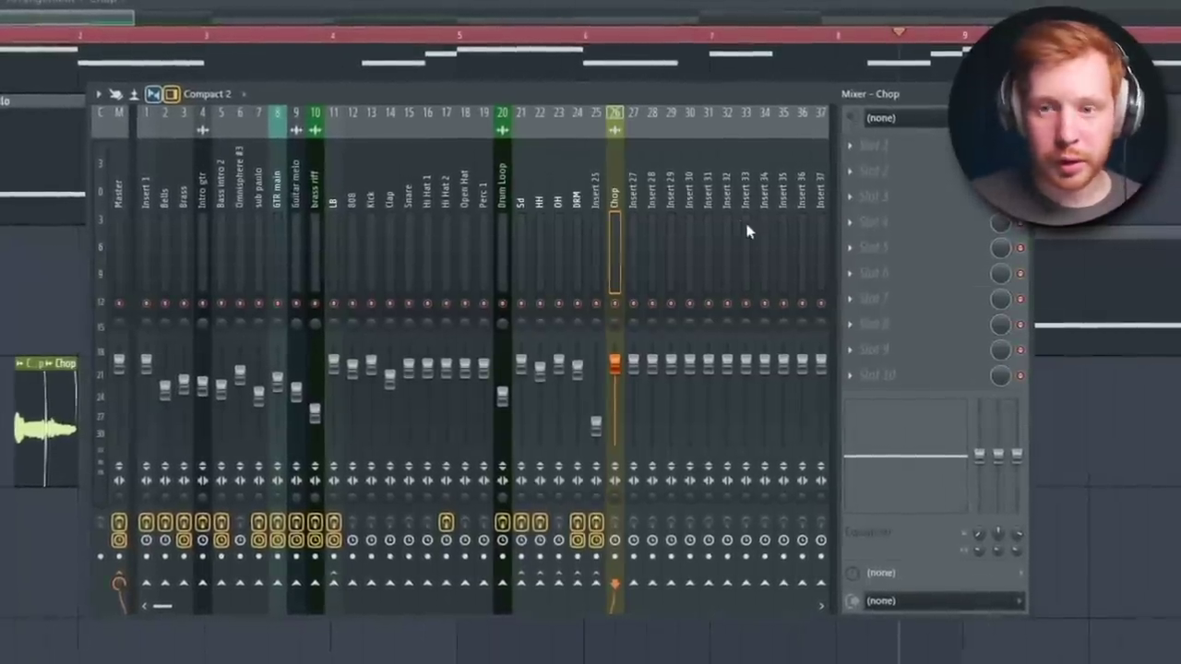
Load H-Delay Stereo on the Chop mixer track, enable LoFi and set the delay time to 1/8
{"action": "left_click", "coordinate": [887, 205]}
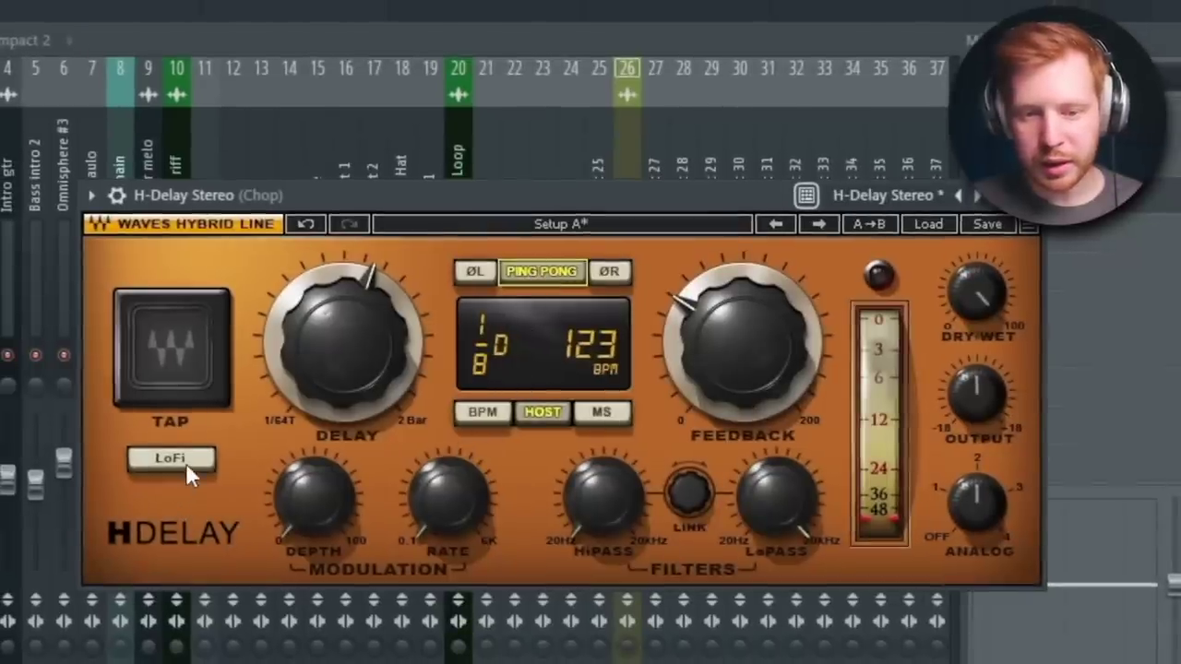
{"action": "left_click", "coordinate": [185, 463]}
{"action": "left_click_drag", "start_coordinate": [329, 338], "coordinate": [328, 349]}
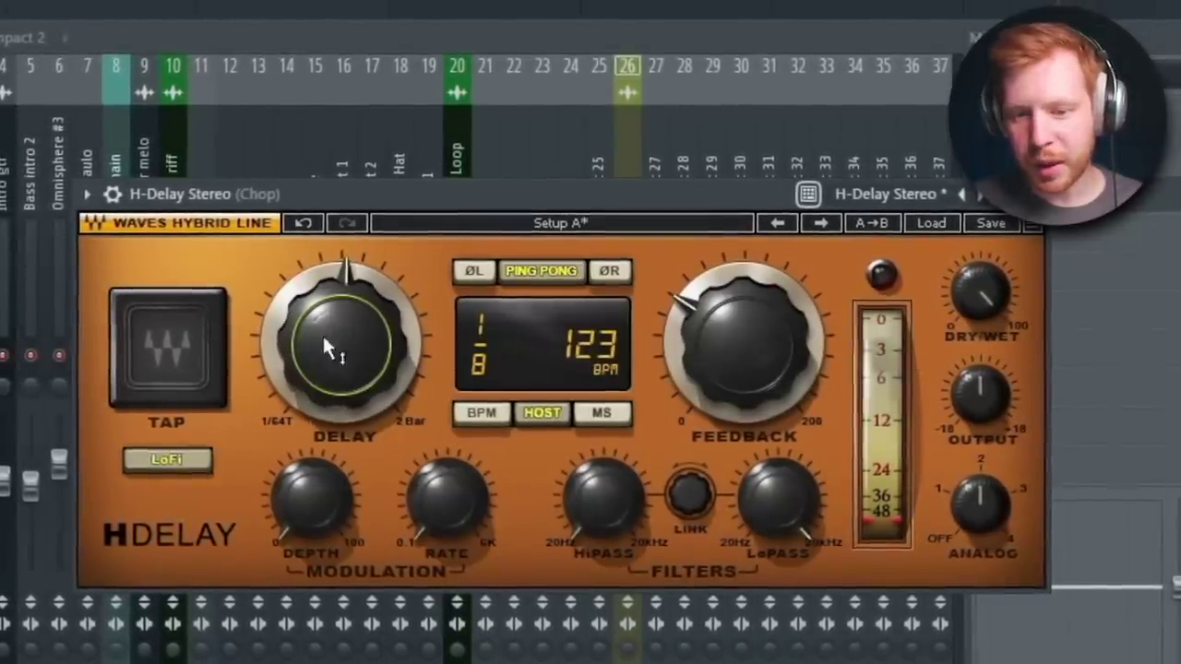
Raise H-Delay's high-pass filter, lower its low-pass filter, and reduce the dry/wet amount
{"action": "left_click_drag", "start_coordinate": [614, 520], "coordinate": [615, 489]}
{"action": "left_click_drag", "start_coordinate": [807, 520], "coordinate": [806, 554]}
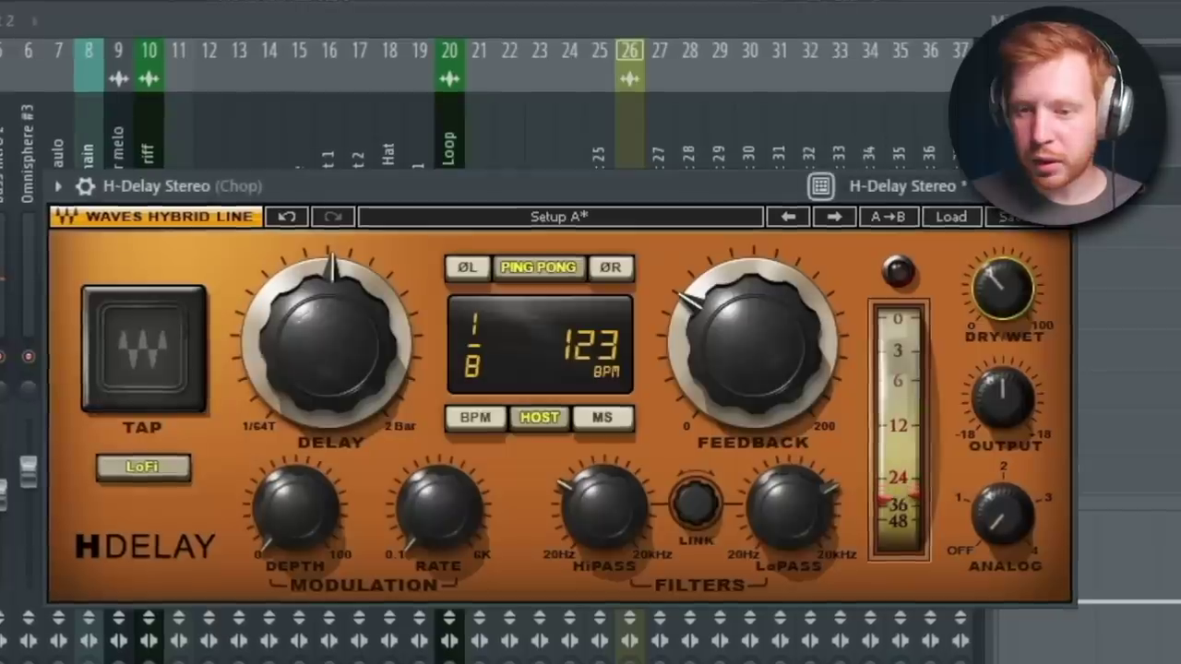
{"action": "left_click_drag", "start_coordinate": [1004, 293], "coordinate": [1004, 324]}
{"action": "left_click_drag", "start_coordinate": [587, 535], "coordinate": [591, 517]}
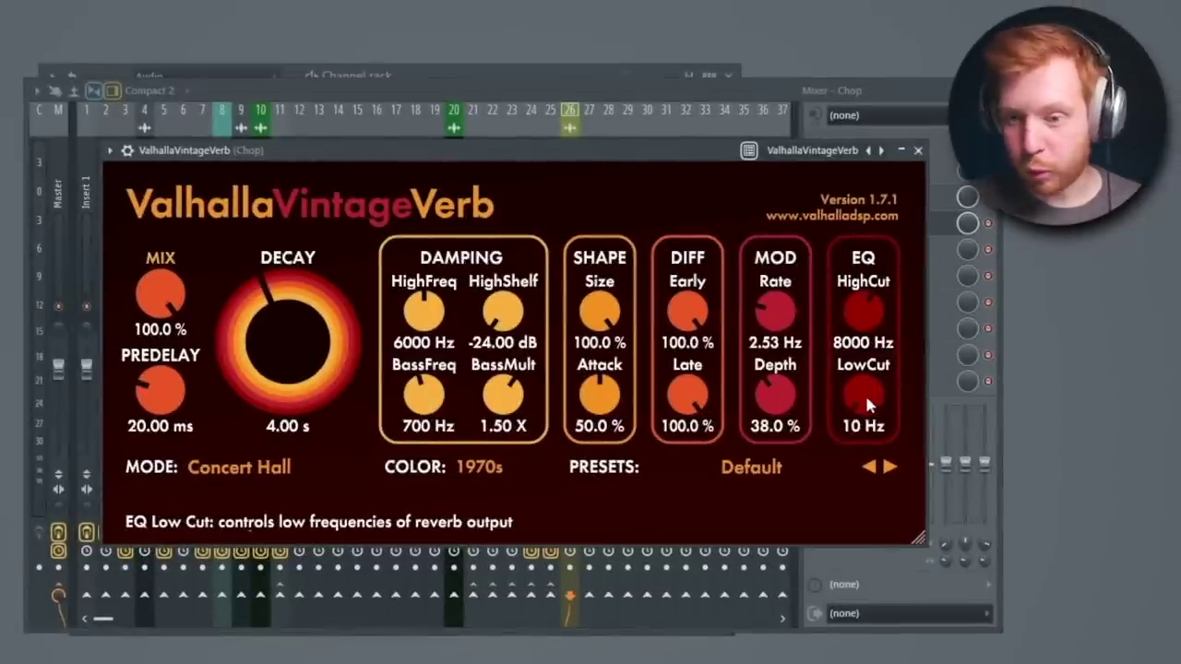
Set ValhallaVintageVerb's low cut to 290 Hz and its mix to 12.4 %, and load the Ambience preset
{"action": "left_click_drag", "start_coordinate": [872, 391], "coordinate": [867, 384]}
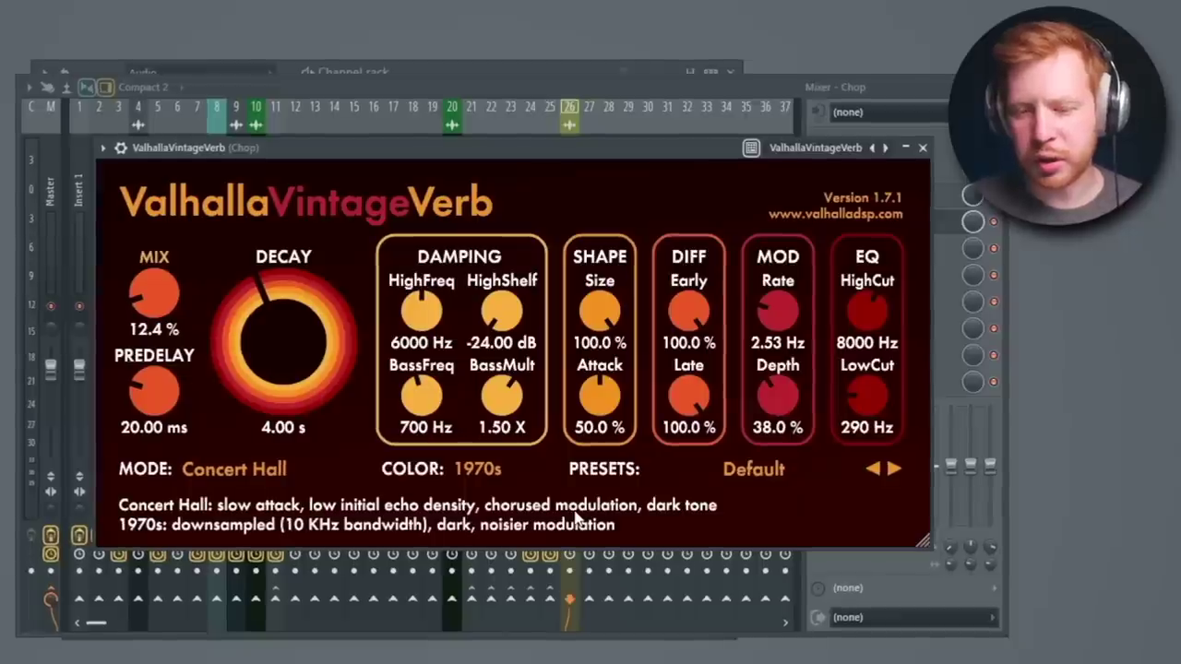
{"action": "left_click", "coordinate": [754, 468]}
{"action": "mouse_move", "coordinate": [706, 232]}
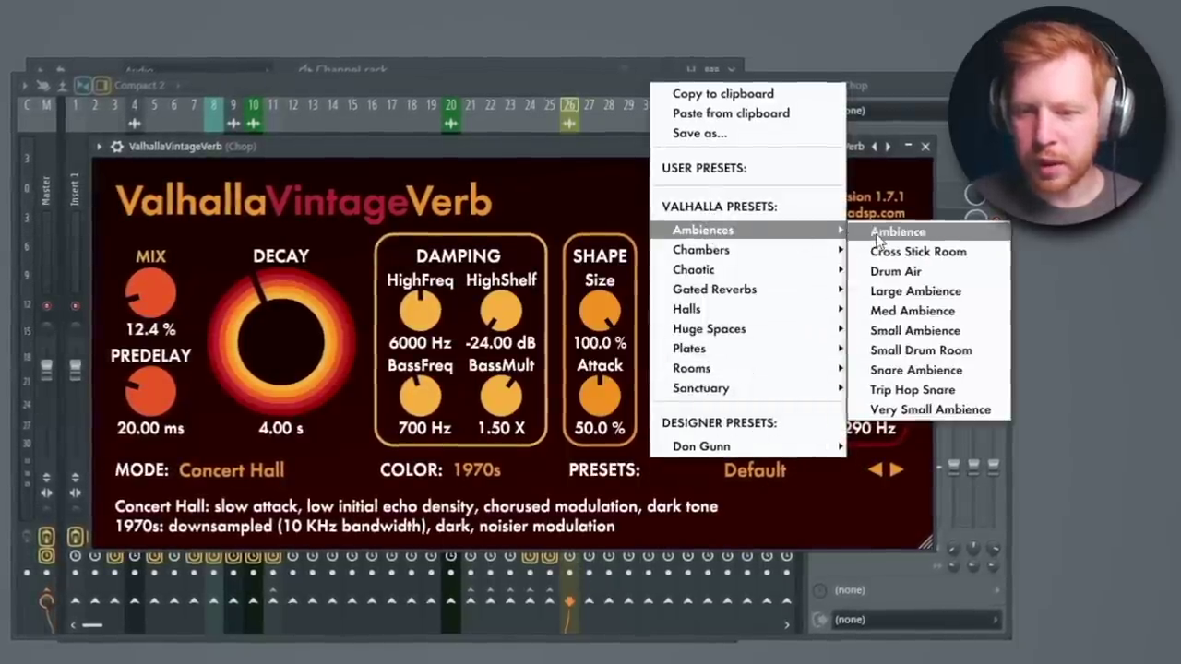
{"action": "left_click", "coordinate": [896, 231]}
Adjust the Ambience reverb's mix, set its low cut to 500 Hz, and slightly lower the Chop track's low EQ band
{"action": "left_click_drag", "start_coordinate": [147, 293], "coordinate": [179, 381]}
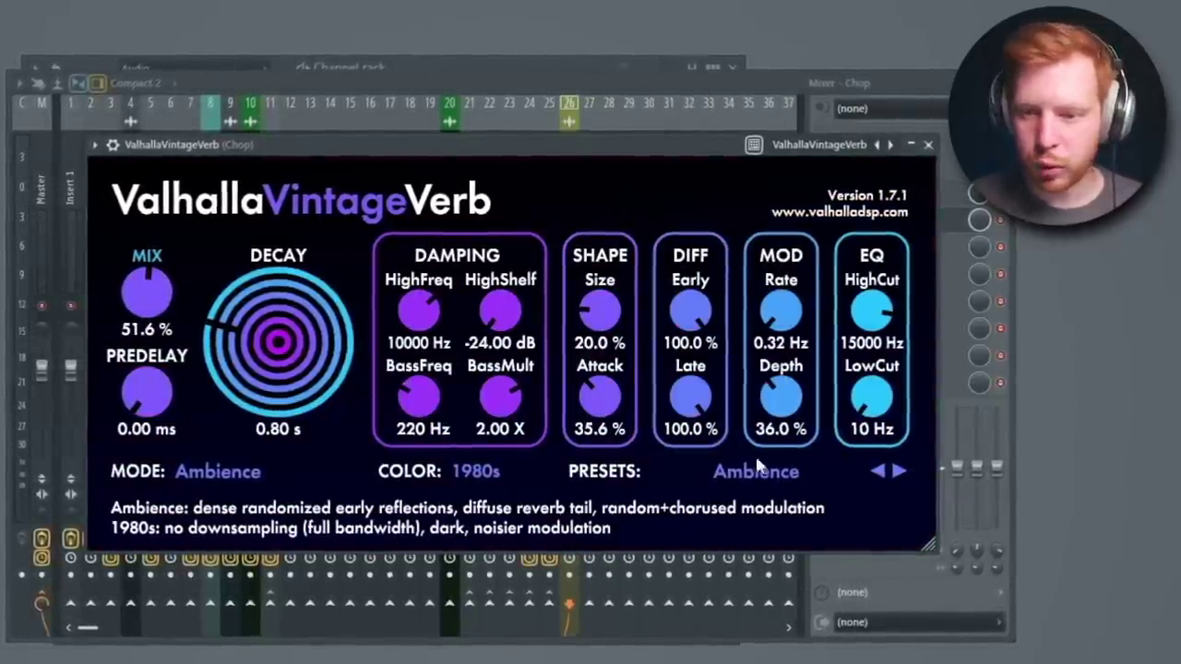
{"action": "left_click_drag", "start_coordinate": [871, 397], "coordinate": [871, 374]}
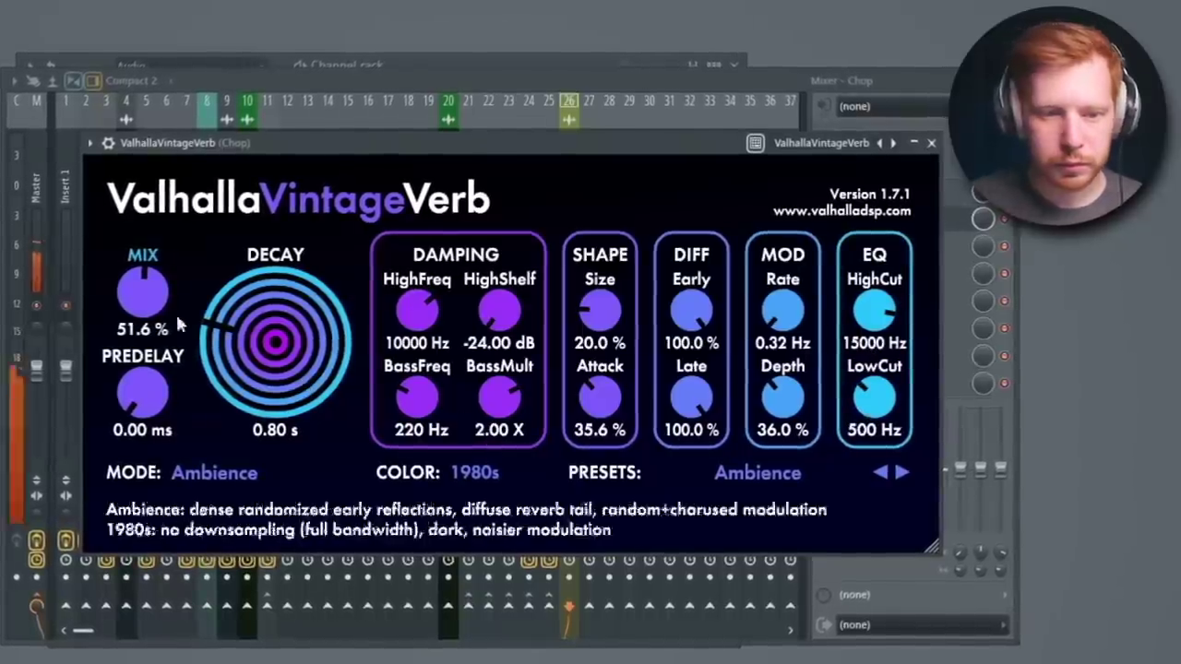
{"action": "left_click_drag", "start_coordinate": [175, 312], "coordinate": [174, 162]}
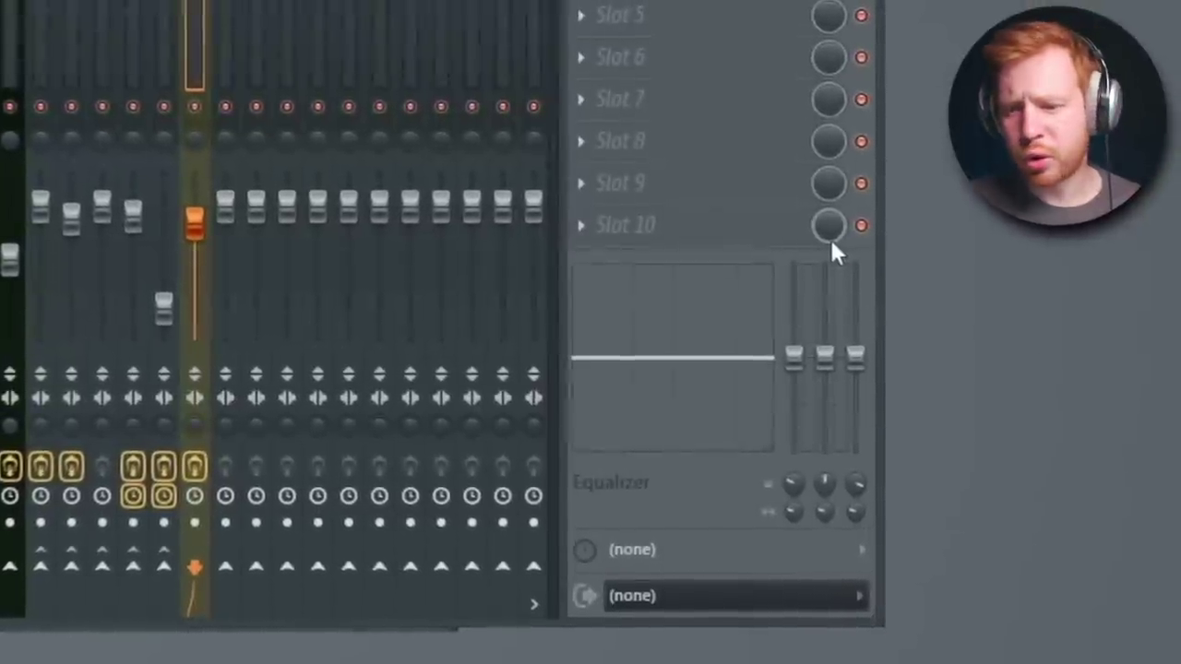
{"action": "left_click_drag", "start_coordinate": [798, 356], "coordinate": [797, 367]}
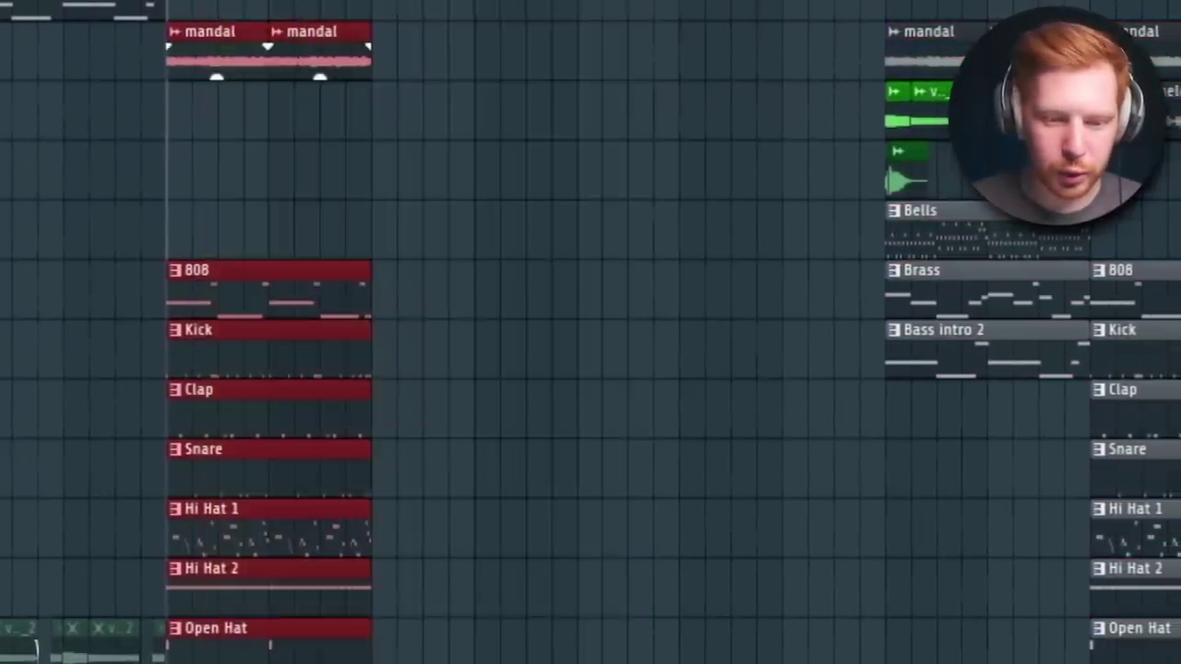
Repeat the selected mandal and drum clips back to back to extend the beat section
{"action": "left_click_drag", "start_coordinate": [264, 509], "coordinate": [596, 513]}
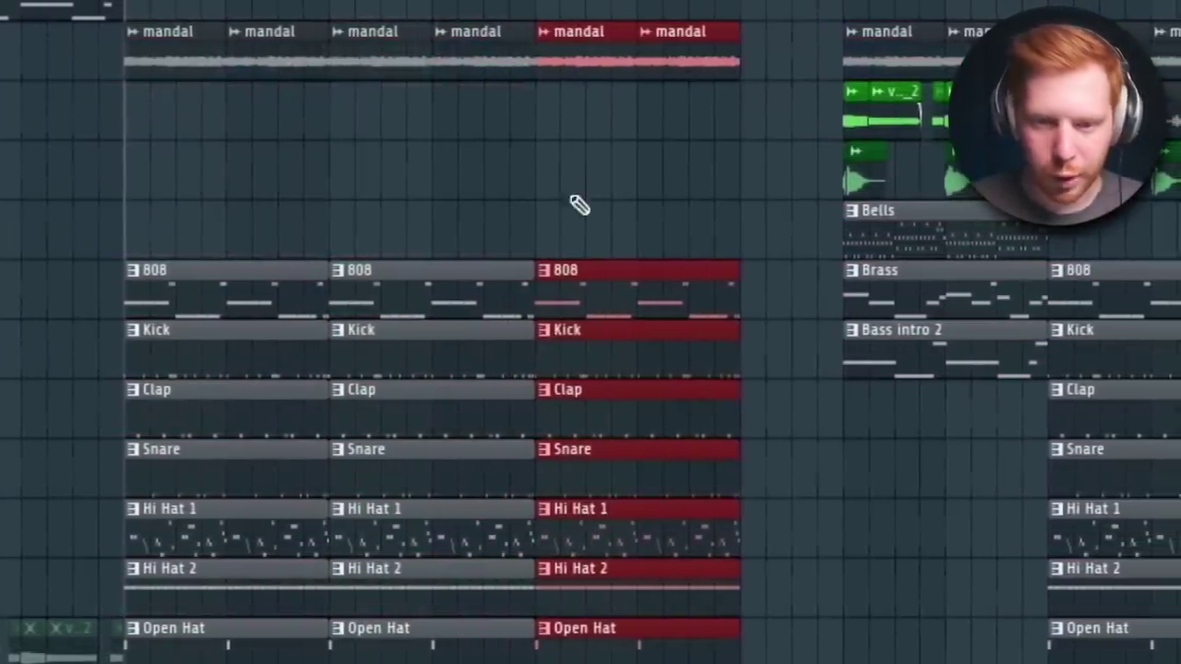
{"action": "left_click_drag", "start_coordinate": [725, 9], "coordinate": [588, 609]}
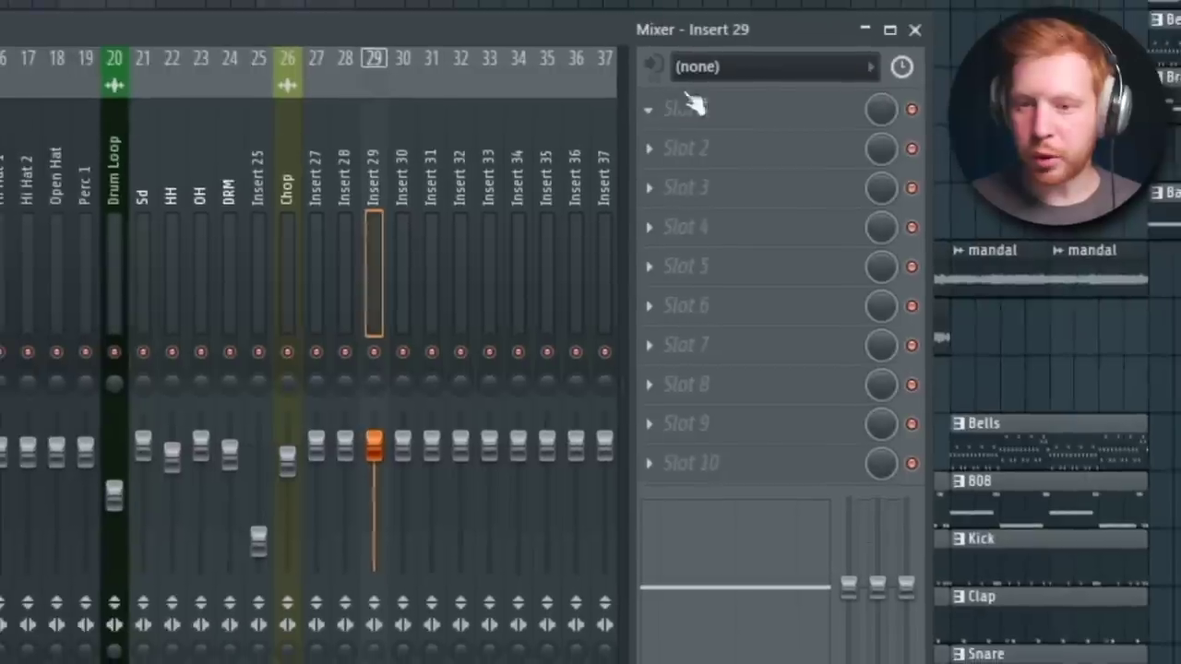
Set the audio input of mixer Insert 29 to In 1 and switch the track to external input only
{"action": "left_click", "coordinate": [731, 80]}
{"action": "left_click", "coordinate": [692, 166]}
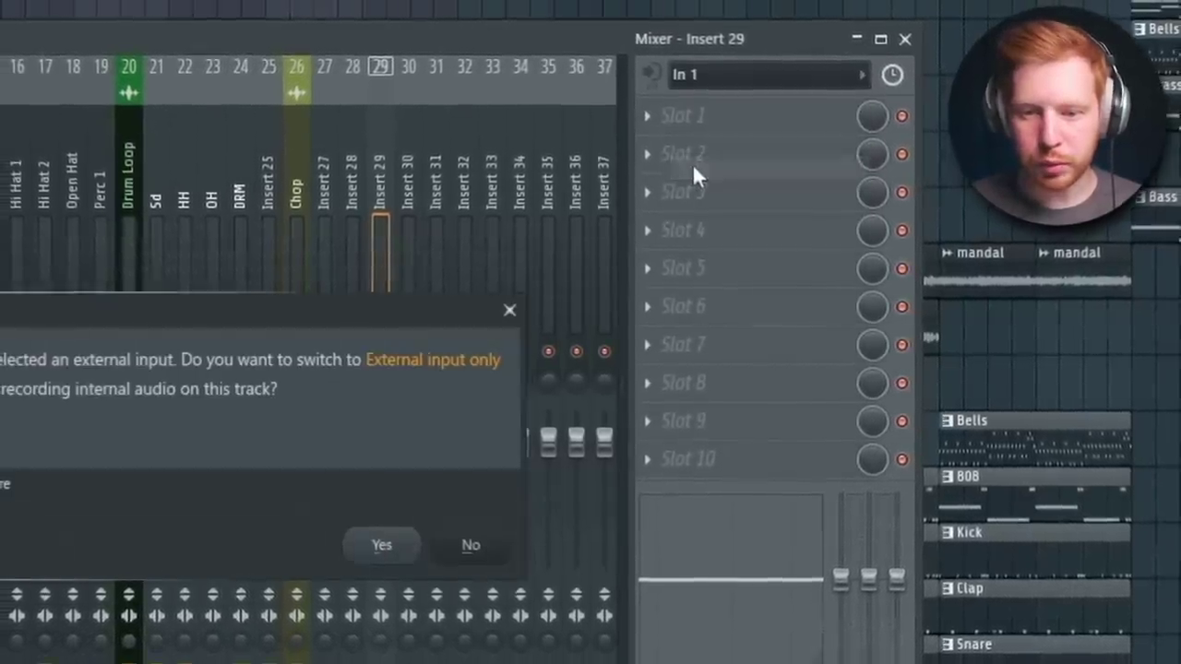
{"action": "left_click", "coordinate": [382, 547]}
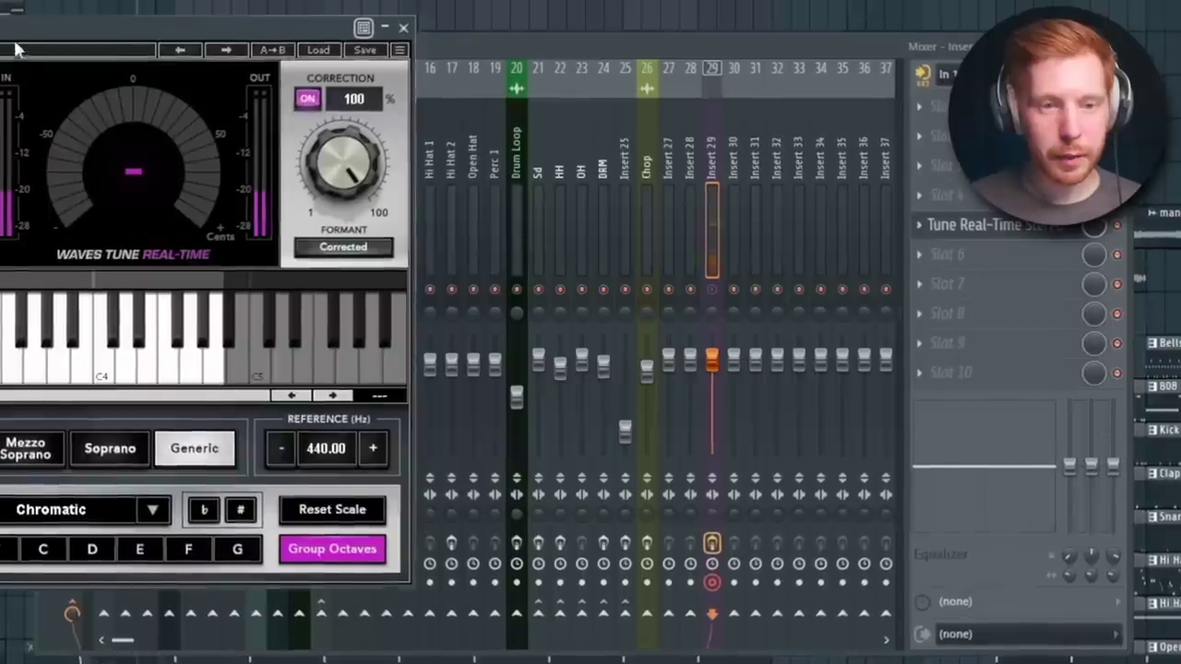
Set Waves Tune Real-Time on Insert 29 to the F Natural Minor scale
{"action": "left_click_drag", "start_coordinate": [30, 27], "coordinate": [640, 65]}
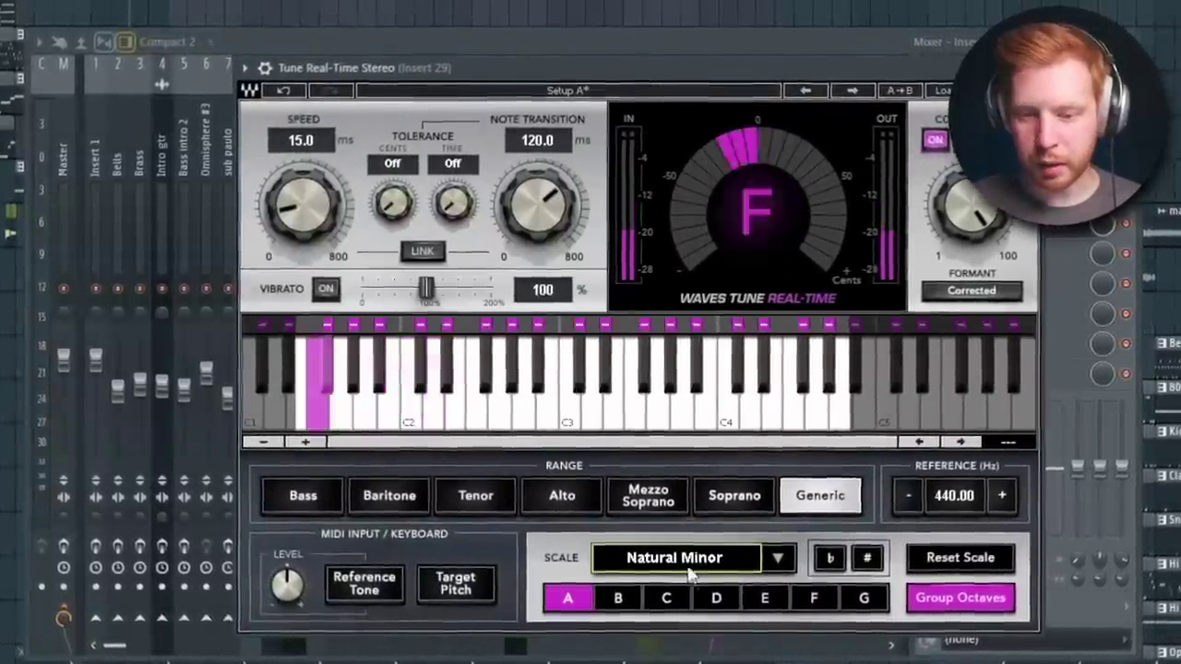
{"action": "left_click", "coordinate": [816, 598]}
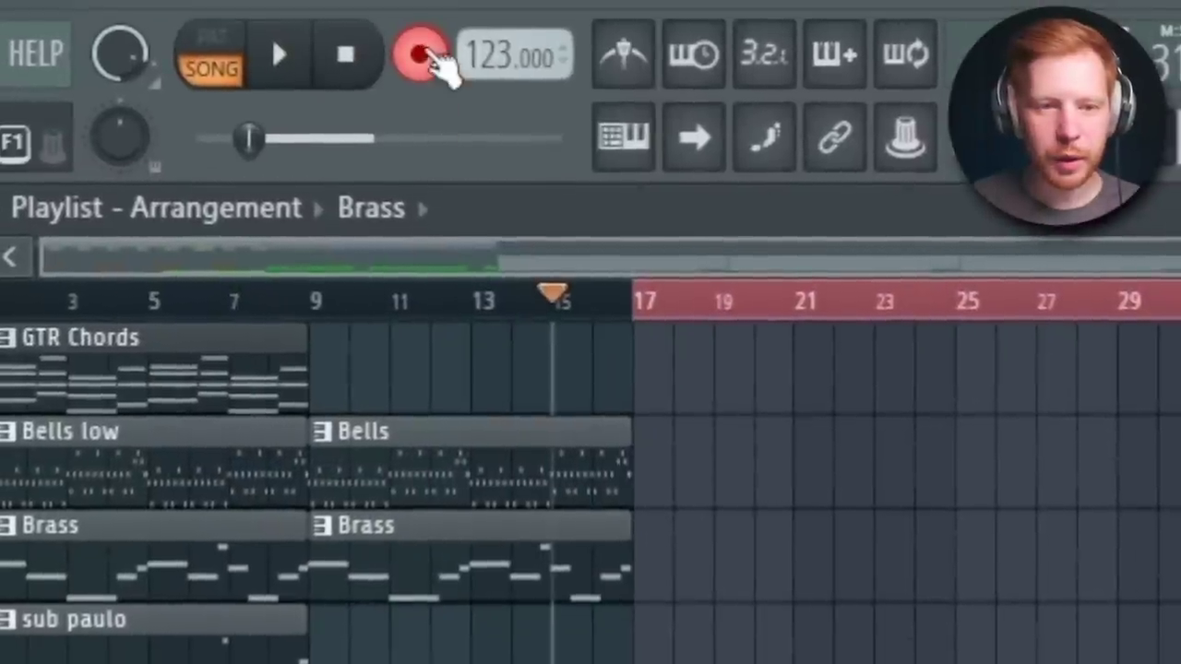
Record a vocal take from Insert 29 into the playlist, starting around bar 15
{"action": "right_click", "coordinate": [426, 55]}
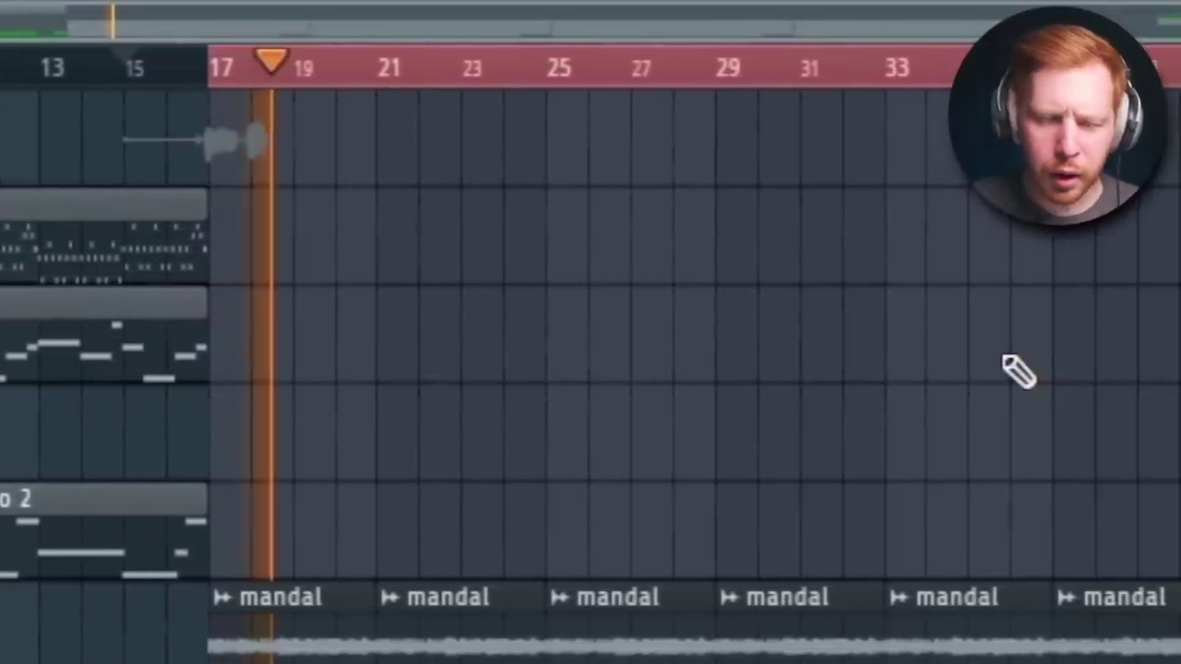
{"action": "key", "text": "space"}
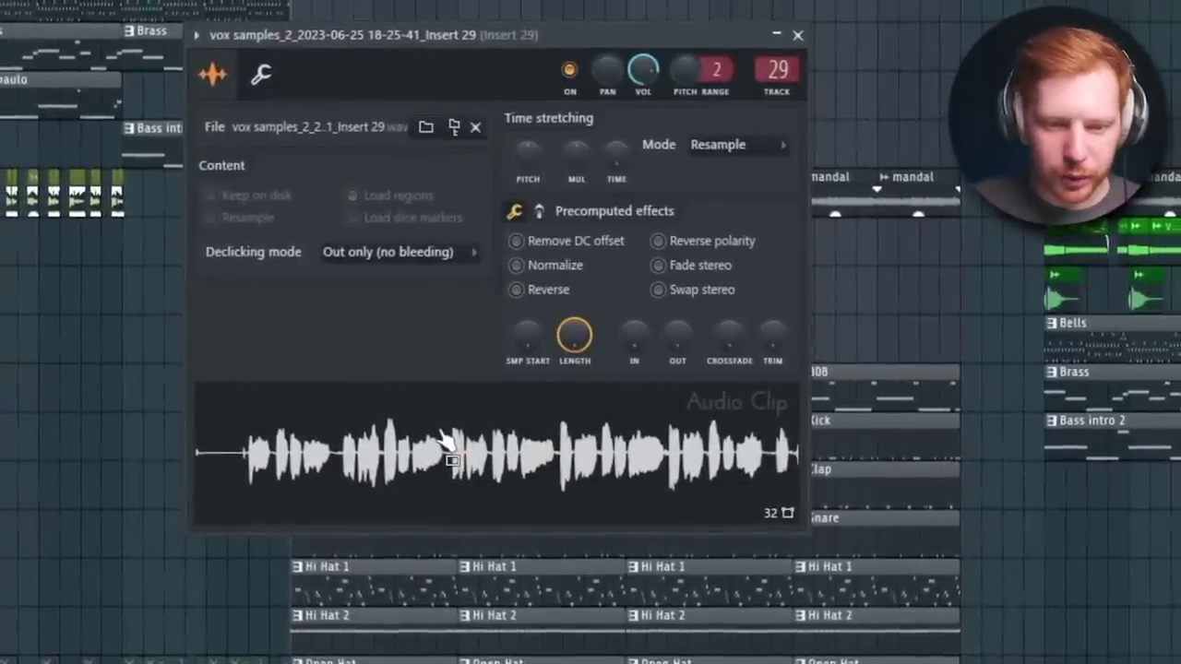
Open the recorded Insert 29 vocal clip in the pitch corrector, play it and examine its notes around bars 11 to 13
{"action": "right_click", "coordinate": [440, 433]}
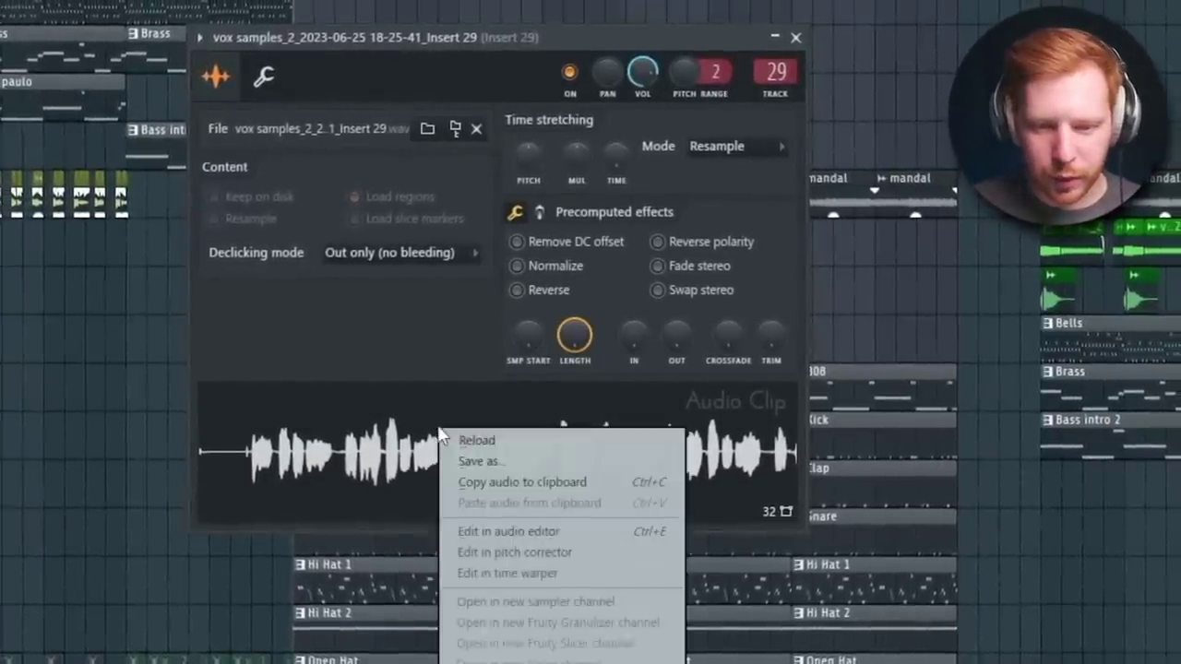
{"action": "left_click", "coordinate": [516, 552]}
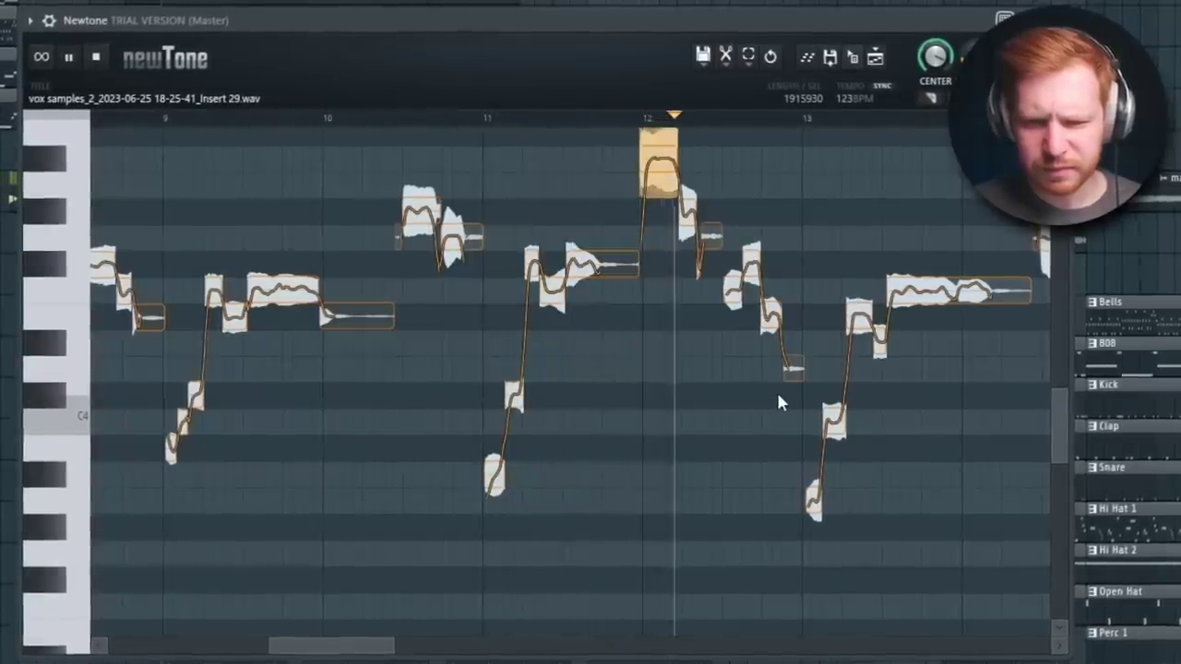
{"action": "key", "text": "space"}
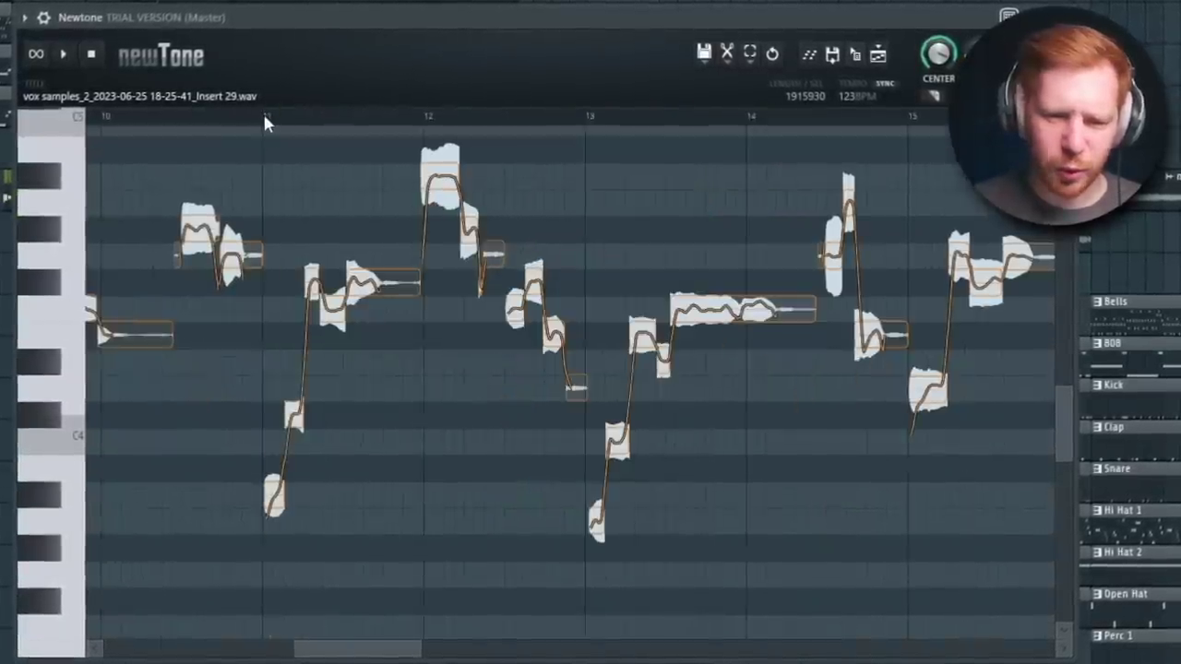
{"action": "scroll", "coordinate": [254, 406], "scroll_direction": "up", "scroll_amount": 5}
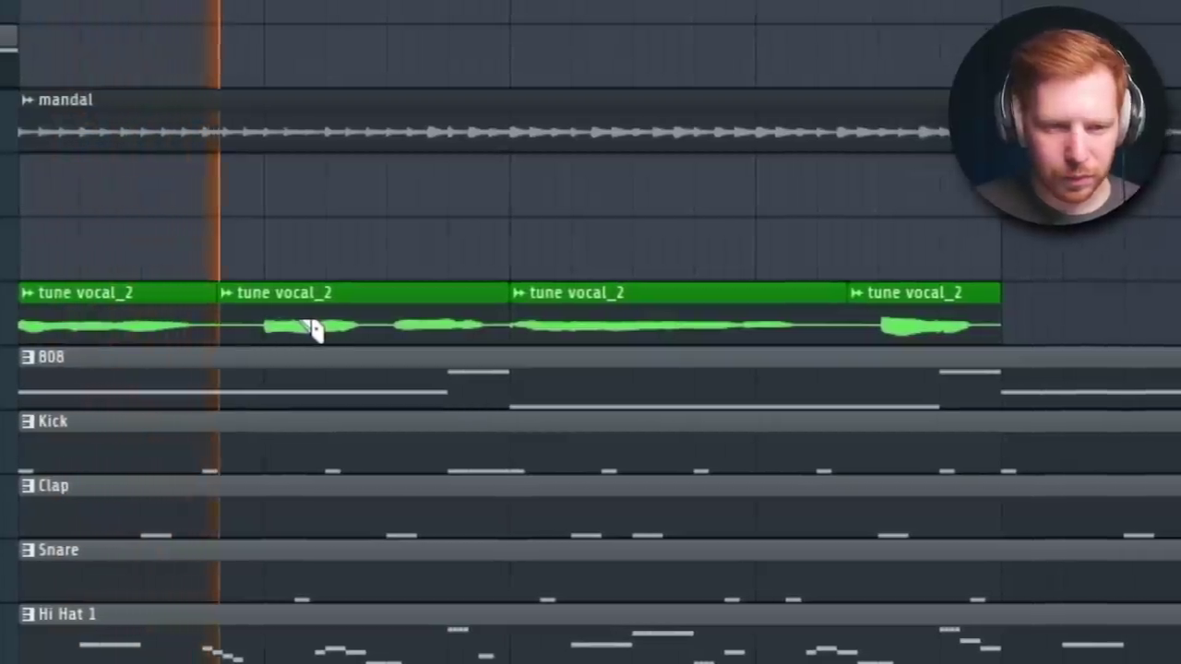
Duplicate the sliced tune vocal_2 clips directly after the existing ones on their track
{"action": "right_click", "coordinate": [217, 12]}
{"action": "left_click", "coordinate": [260, 61]}
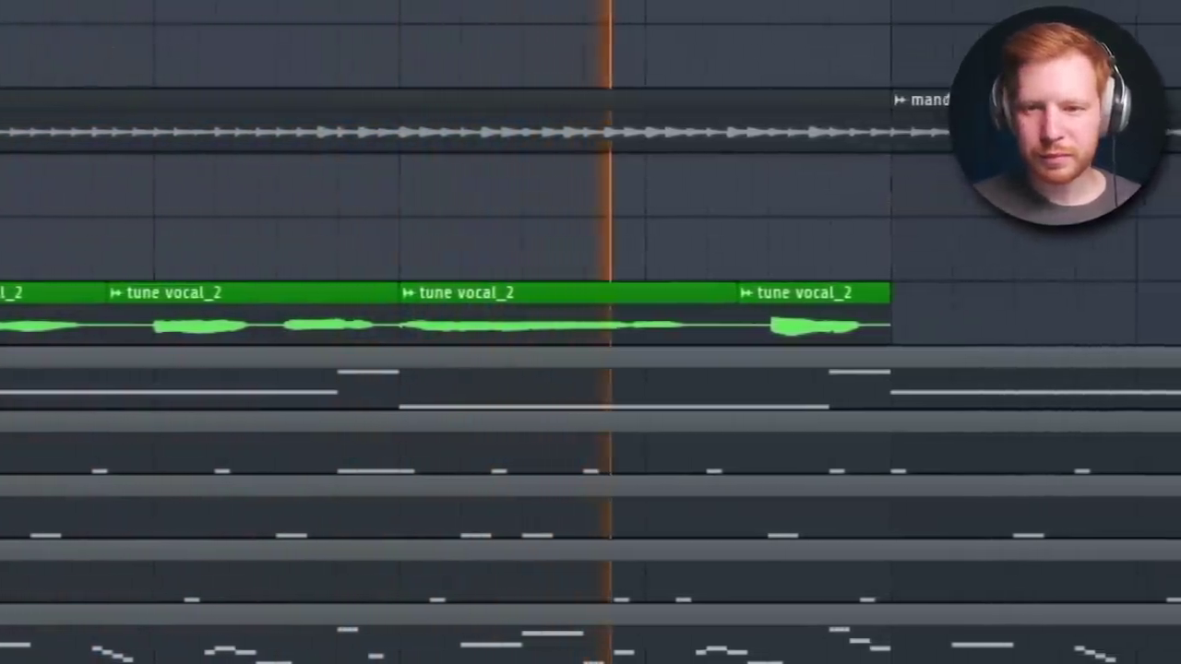
{"action": "left_click_drag", "start_coordinate": [965, 309], "coordinate": [910, 296]}
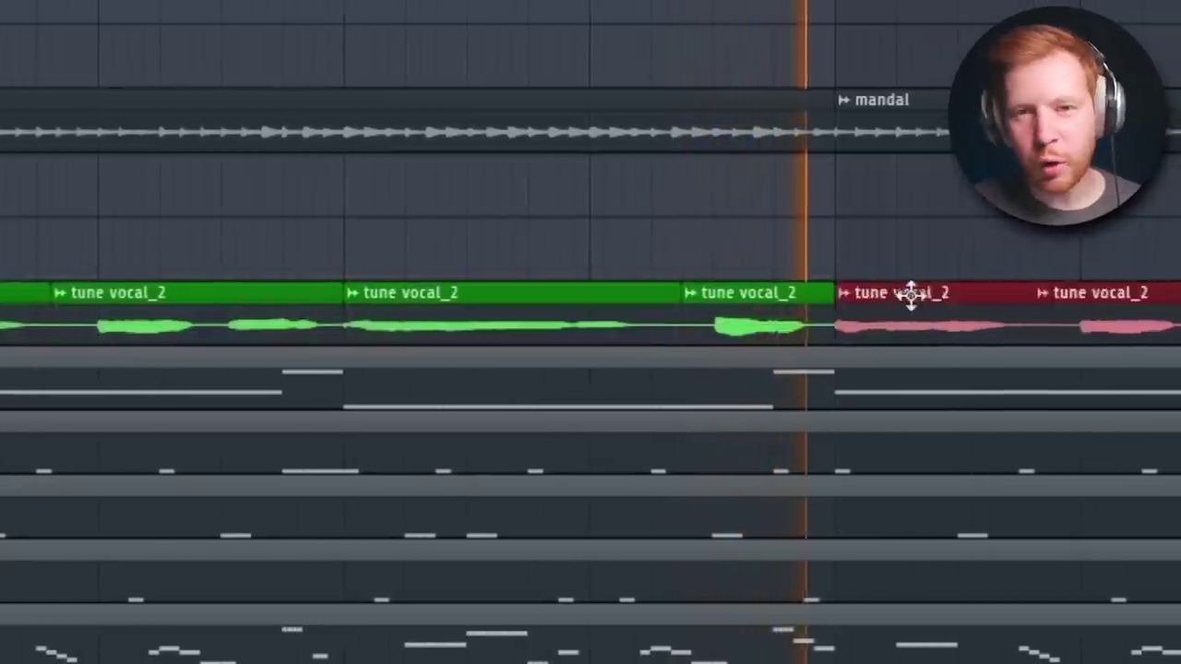
Set the time-stretching mode of the tune vocal_2 audio clip to Stretch Pro
{"action": "left_click", "coordinate": [912, 229], "text": "ctrl"}
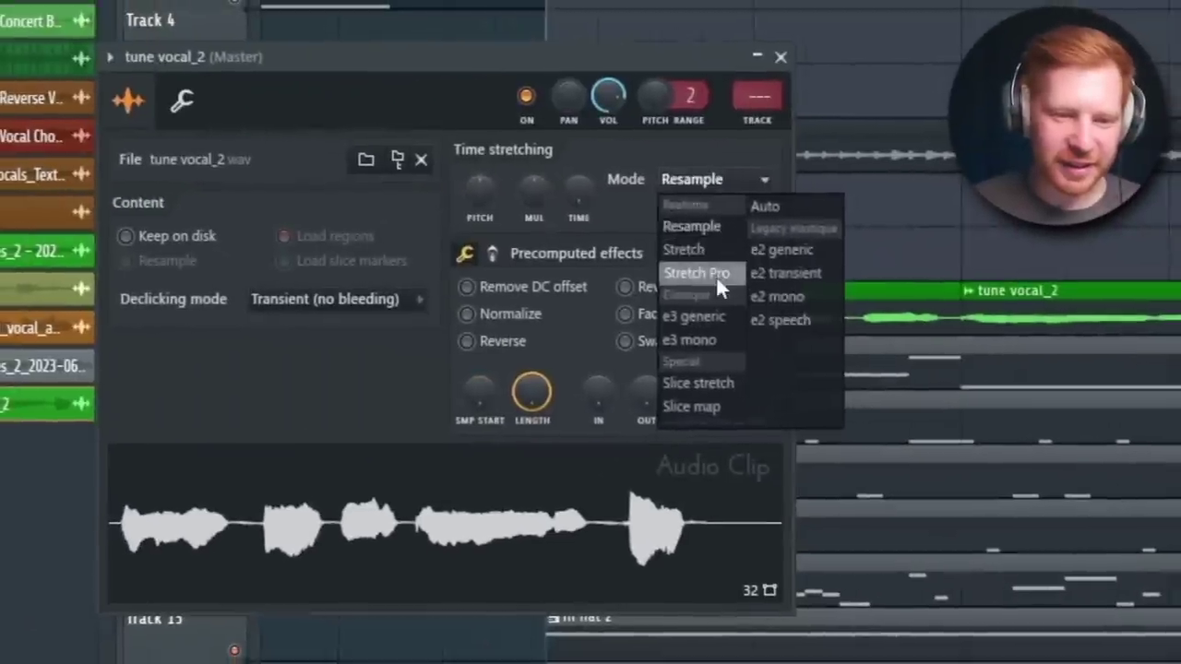
{"action": "left_click", "coordinate": [716, 275]}
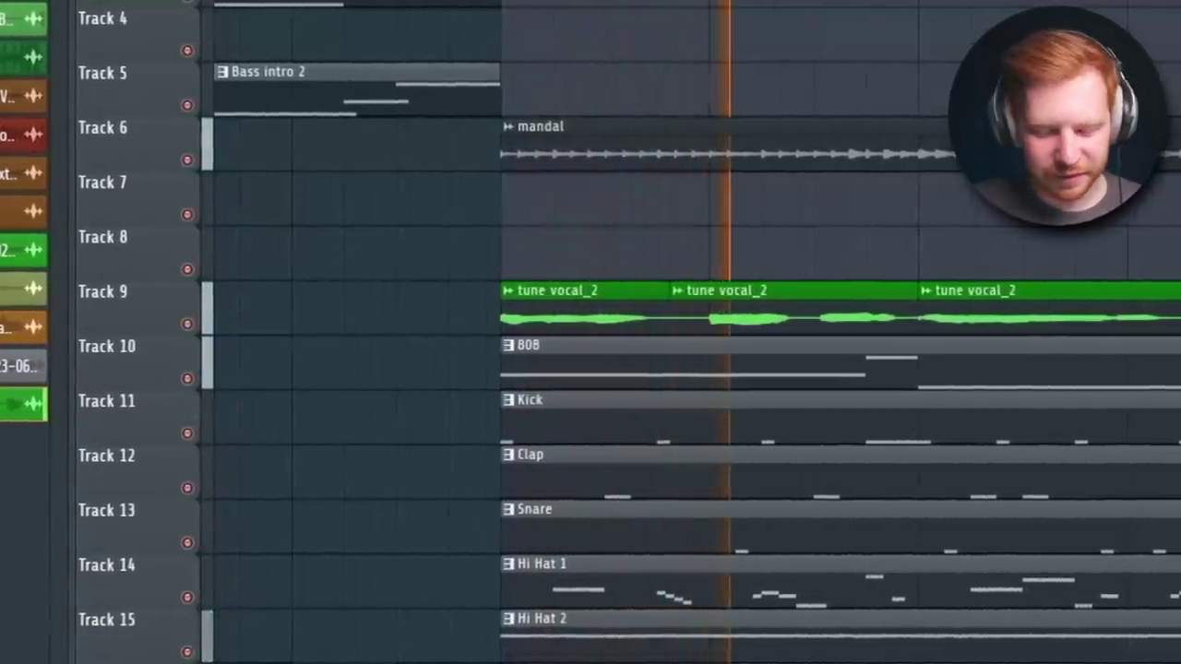
{"action": "double_click", "coordinate": [1030, 314]}
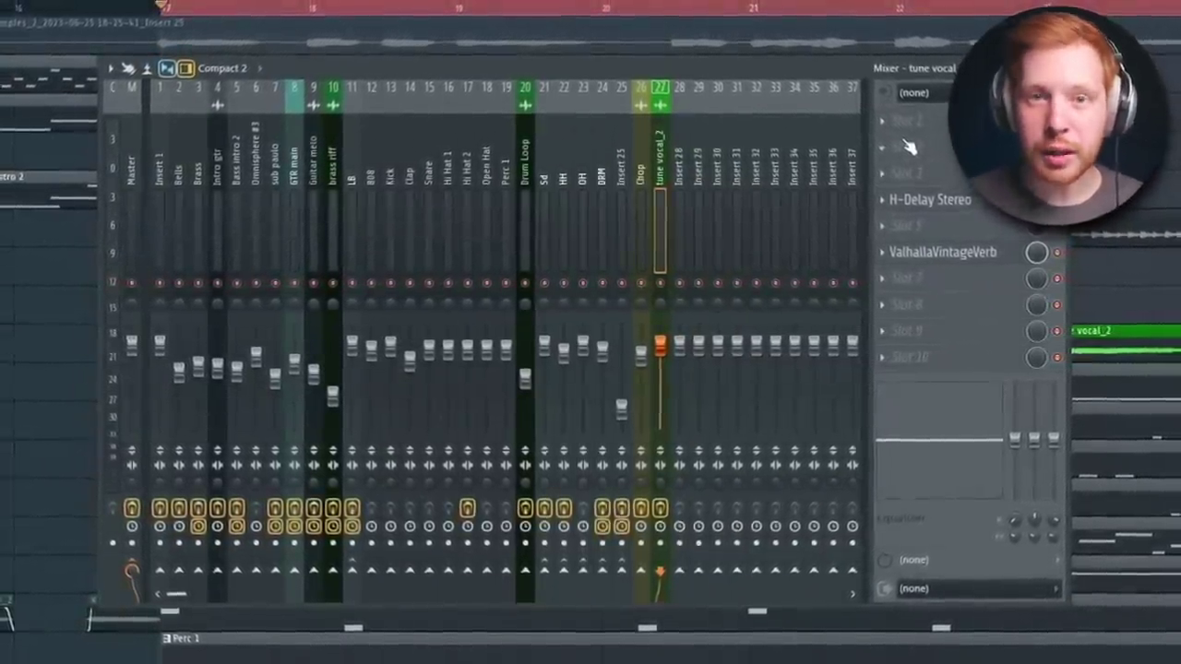
Enable Stereoize in Ozone 9 Imager on the tune vocal_2 insert and widen the stereo width of bands 2, 3 and 4
{"action": "left_click", "coordinate": [905, 150]}
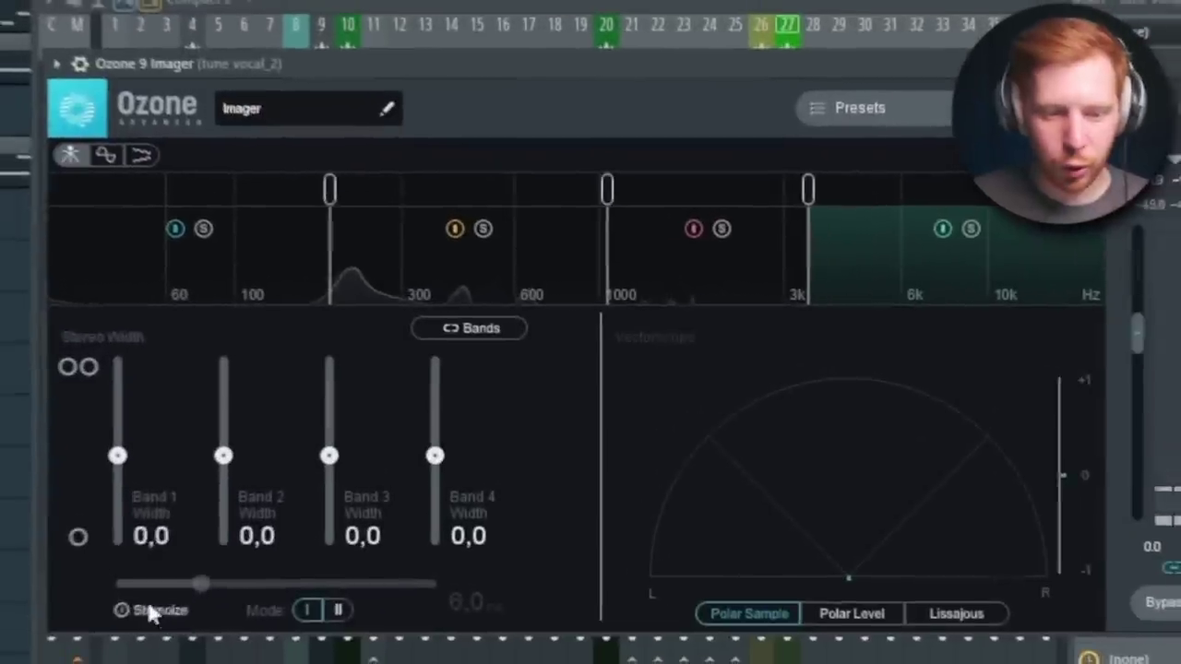
{"action": "left_click", "coordinate": [148, 613]}
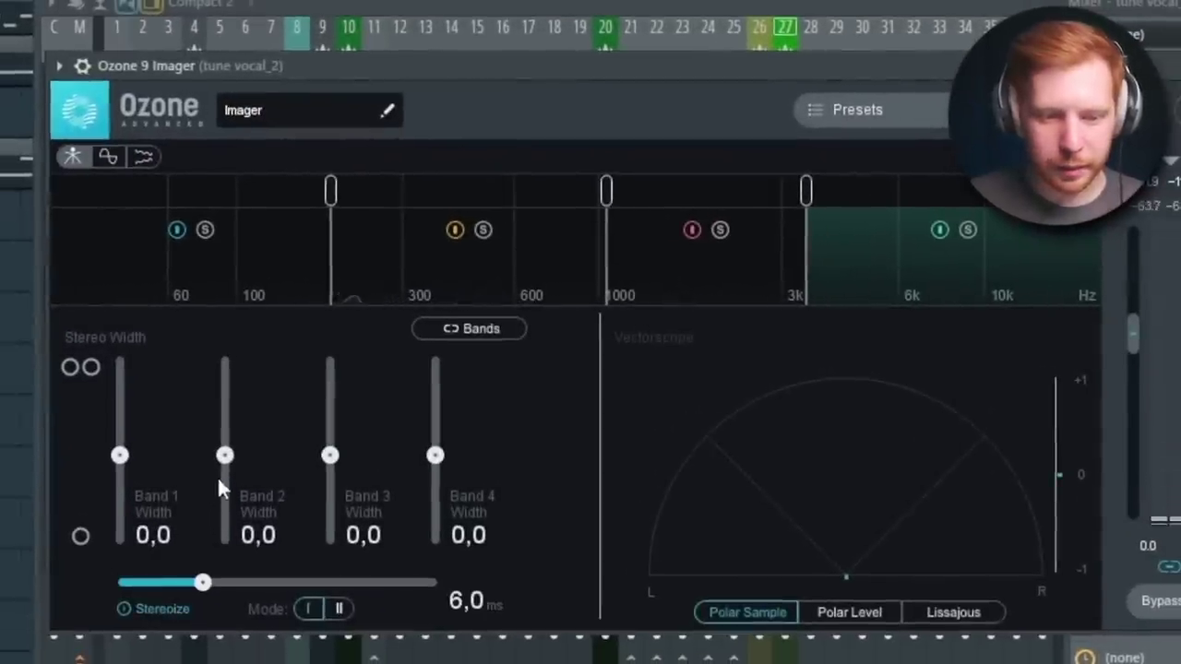
{"action": "left_click_drag", "start_coordinate": [224, 455], "coordinate": [245, 413]}
{"action": "left_click_drag", "start_coordinate": [328, 456], "coordinate": [328, 380]}
{"action": "left_click_drag", "start_coordinate": [434, 456], "coordinate": [434, 374]}
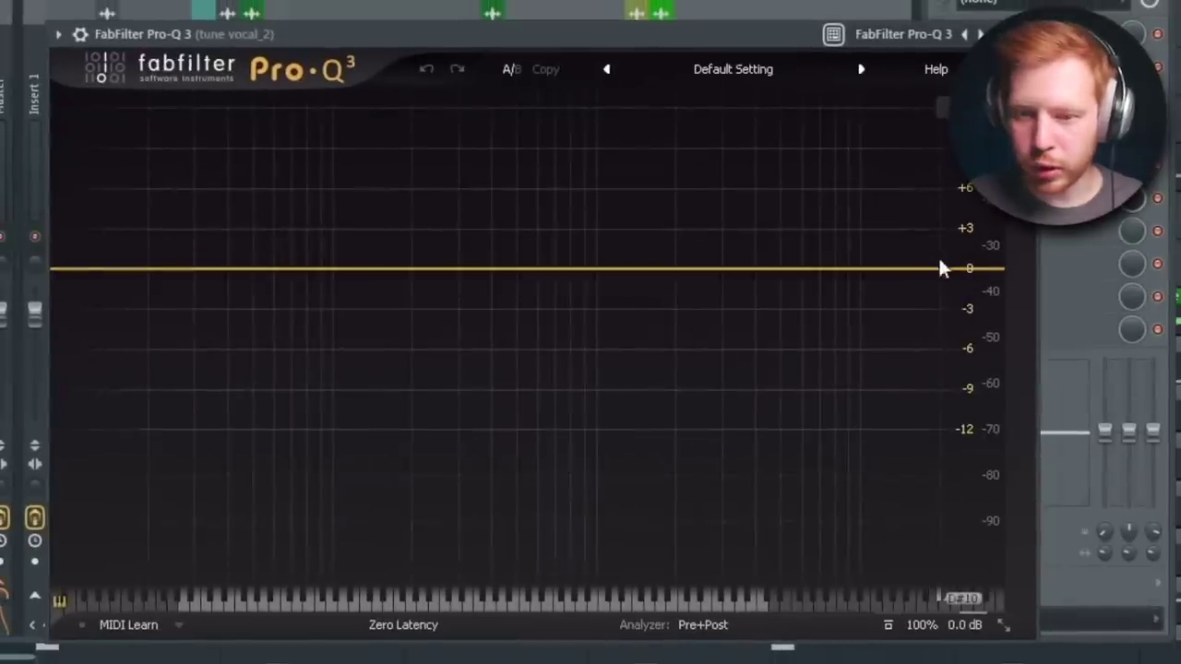
Add a Mid-only high-shelf cut of about 6 dB around 486 Hz in FabFilter Pro-Q 3 on the tune vocal_2 insert
{"action": "left_click_drag", "start_coordinate": [875, 288], "coordinate": [668, 321]}
{"action": "right_click", "coordinate": [674, 322]}
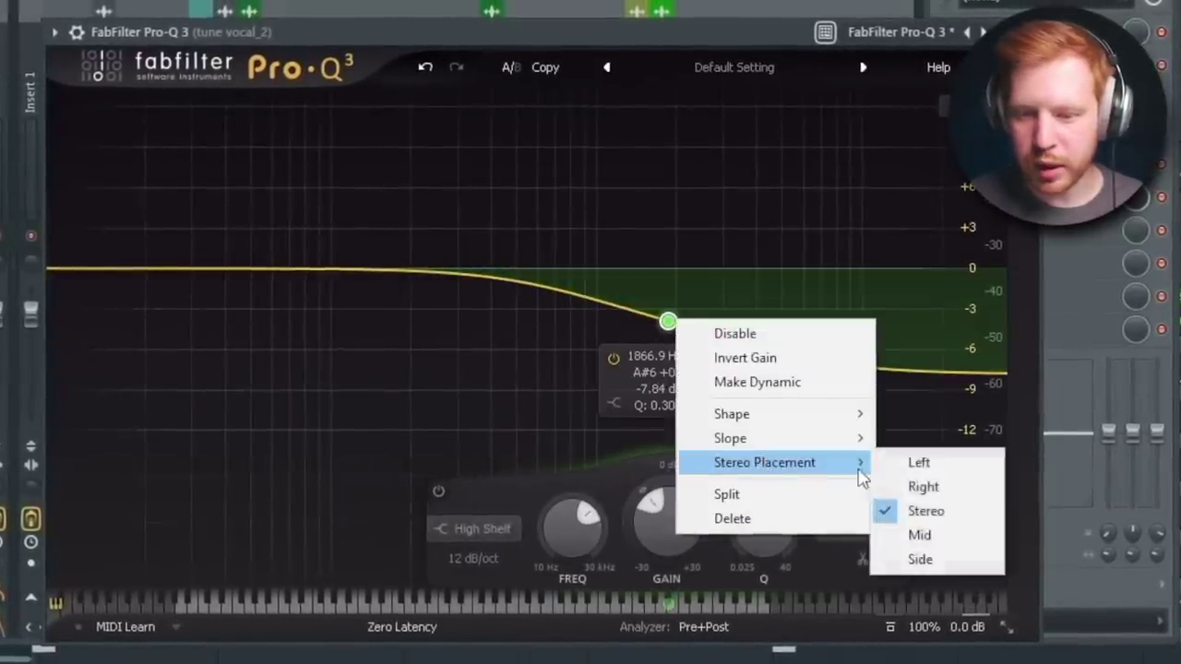
{"action": "left_click", "coordinate": [918, 536]}
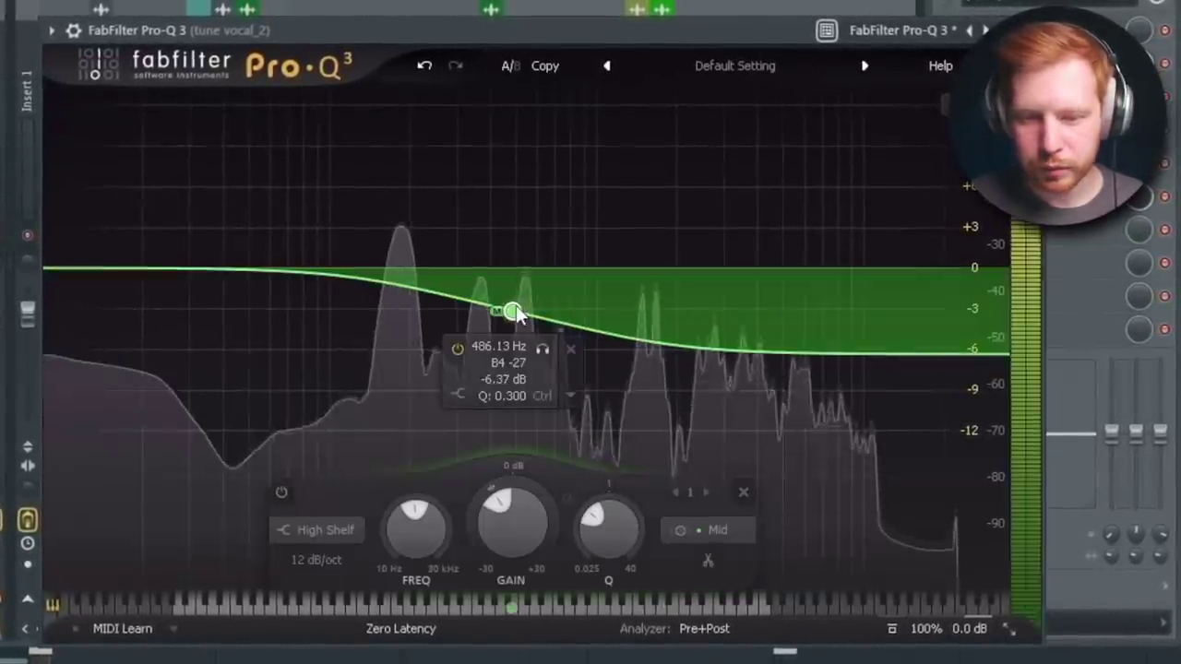
{"action": "left_click_drag", "start_coordinate": [516, 305], "coordinate": [498, 323]}
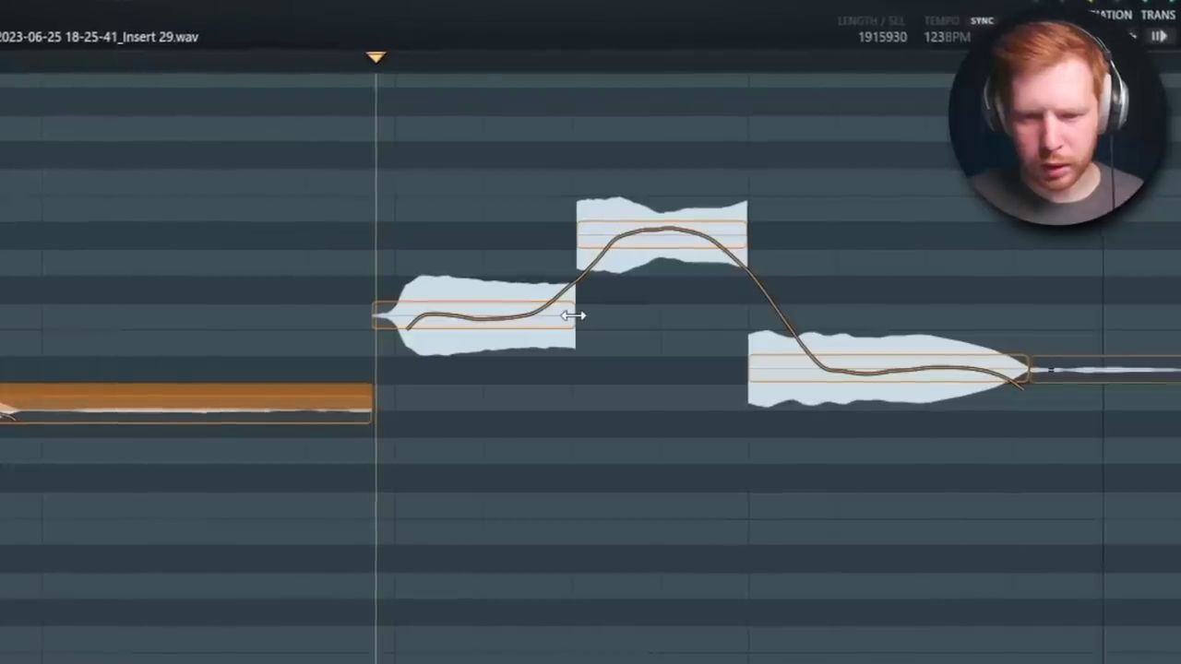
Play back the notes of the Insert 29 vocal recording in the pitch corrector
{"action": "key", "text": "space"}
{"action": "key", "text": "space"}
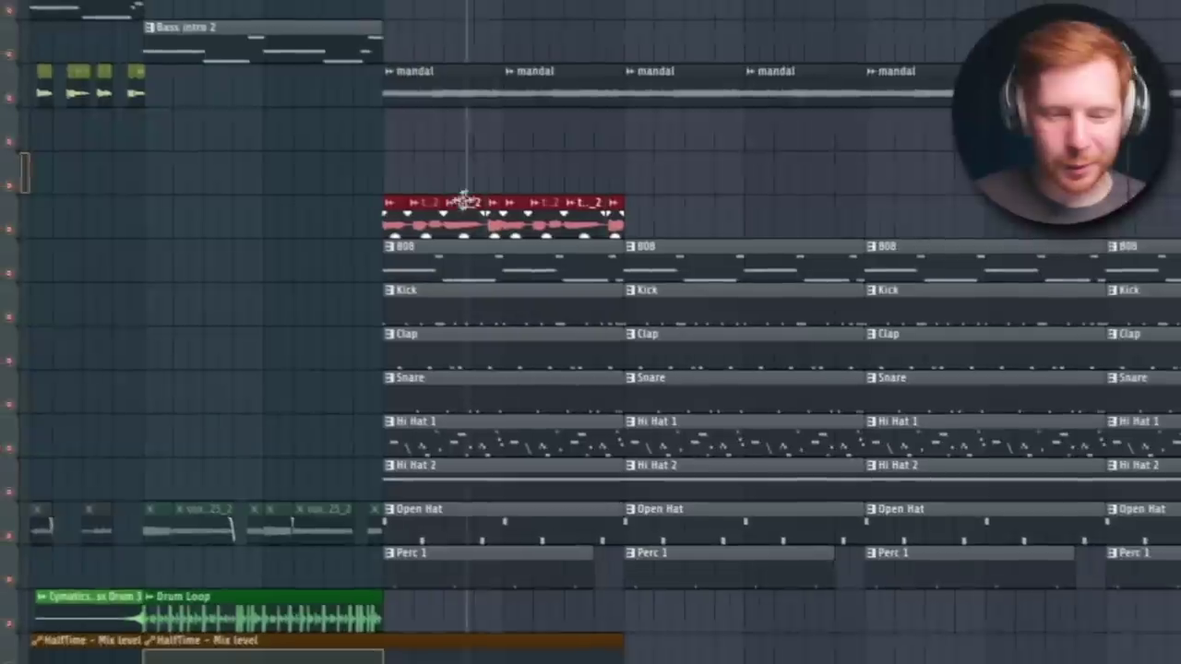
Move the selected tune vocal_2 clips down to an empty track below the HalfTime automation and render them to an audio file
{"action": "key", "text": "shift+Down"}
{"action": "key", "text": "shift+Down"}
{"action": "key", "text": "shift+Down"}
{"action": "key", "text": "shift+Down"}
{"action": "key", "text": "shift+Down"}
{"action": "key", "text": "shift+Down"}
{"action": "key", "text": "shift+Down"}
{"action": "key", "text": "shift+Down"}
{"action": "key", "text": "shift+Down"}
{"action": "key", "text": "shift+Down"}
{"action": "key", "text": "shift+Down"}
{"action": "key", "text": "shift+Down"}
{"action": "key", "text": "shift+Down"}
{"action": "key", "text": "shift+Down"}
{"action": "key", "text": "shift+Down"}
{"action": "scroll", "coordinate": [464, 197], "scroll_direction": "down", "scroll_amount": 3}
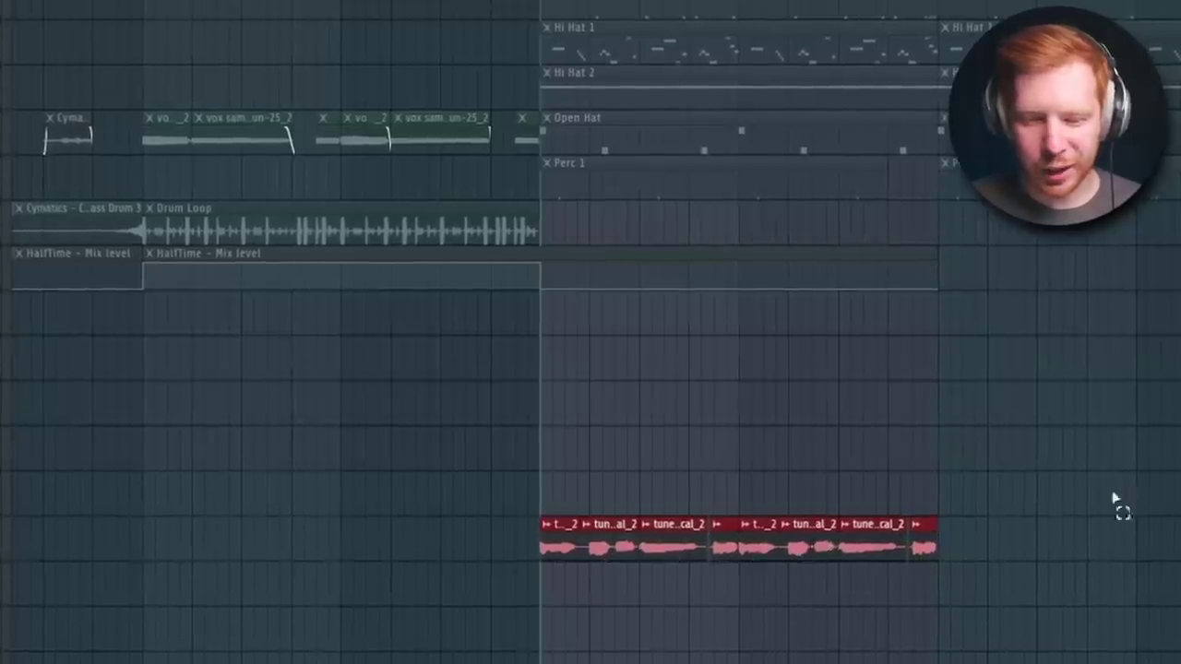
{"action": "key", "text": "ctrl+r"}
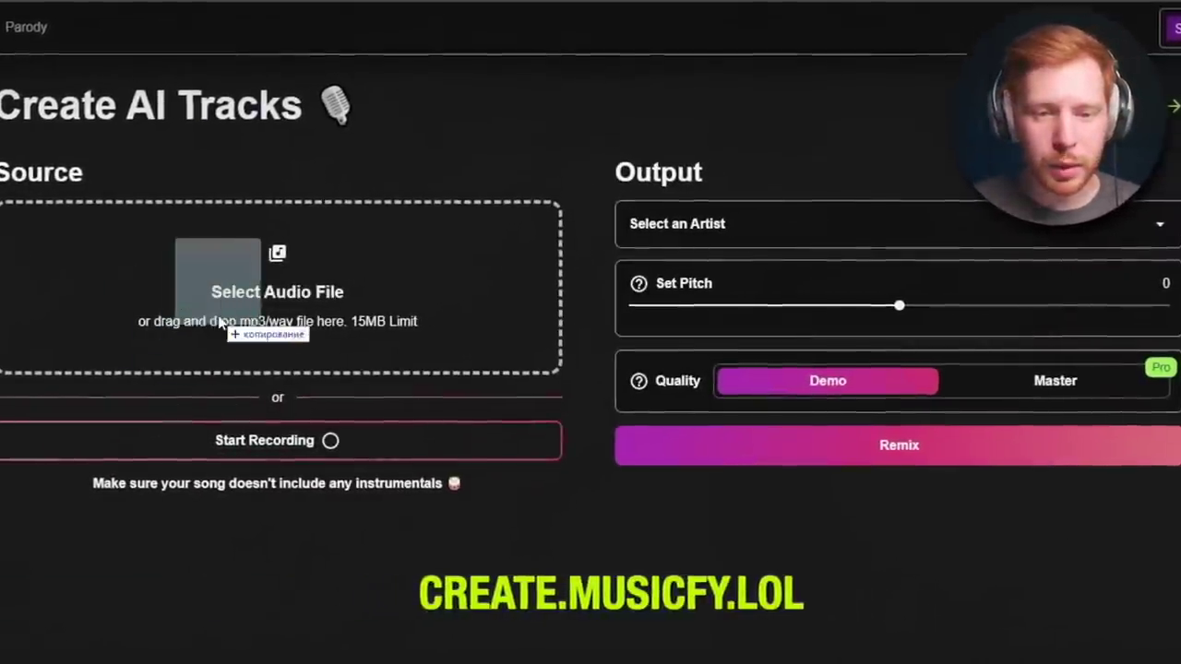
Upload tune_vocal_2__consolidated__2.wav to Musicfy's Create AI Tracks page and choose Lila as the output artist
{"action": "left_click_drag", "start_coordinate": [304, 326], "coordinate": [205, 331]}
{"action": "left_click", "coordinate": [833, 226]}
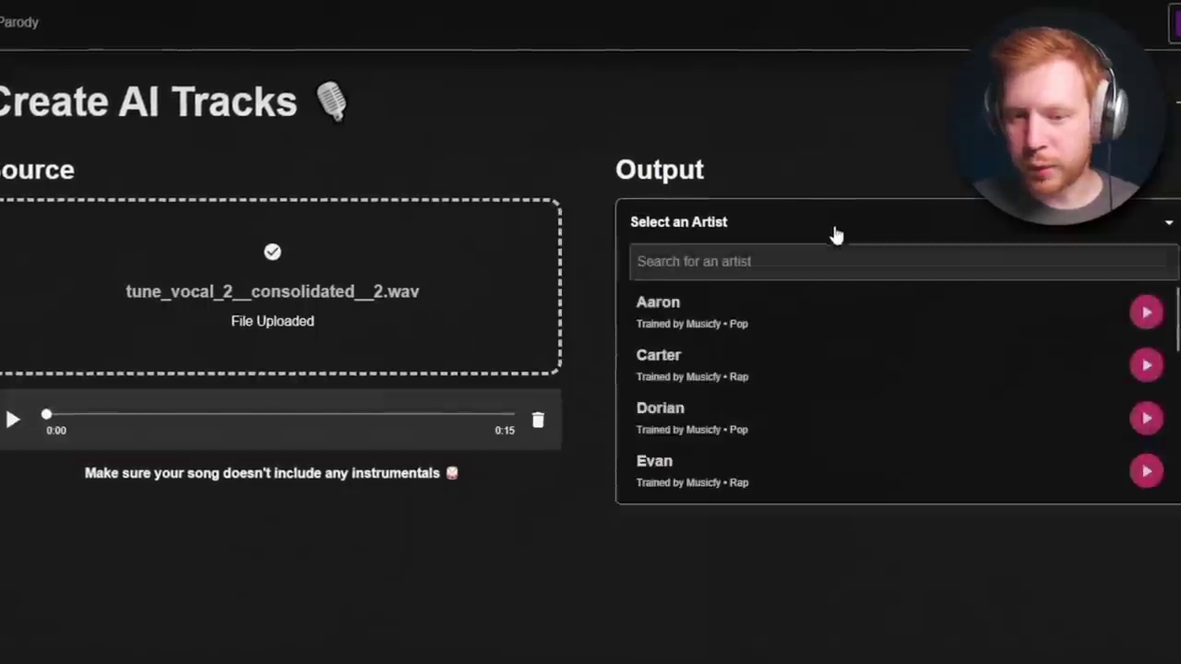
{"action": "scroll", "coordinate": [805, 452], "scroll_direction": "down", "scroll_amount": 4}
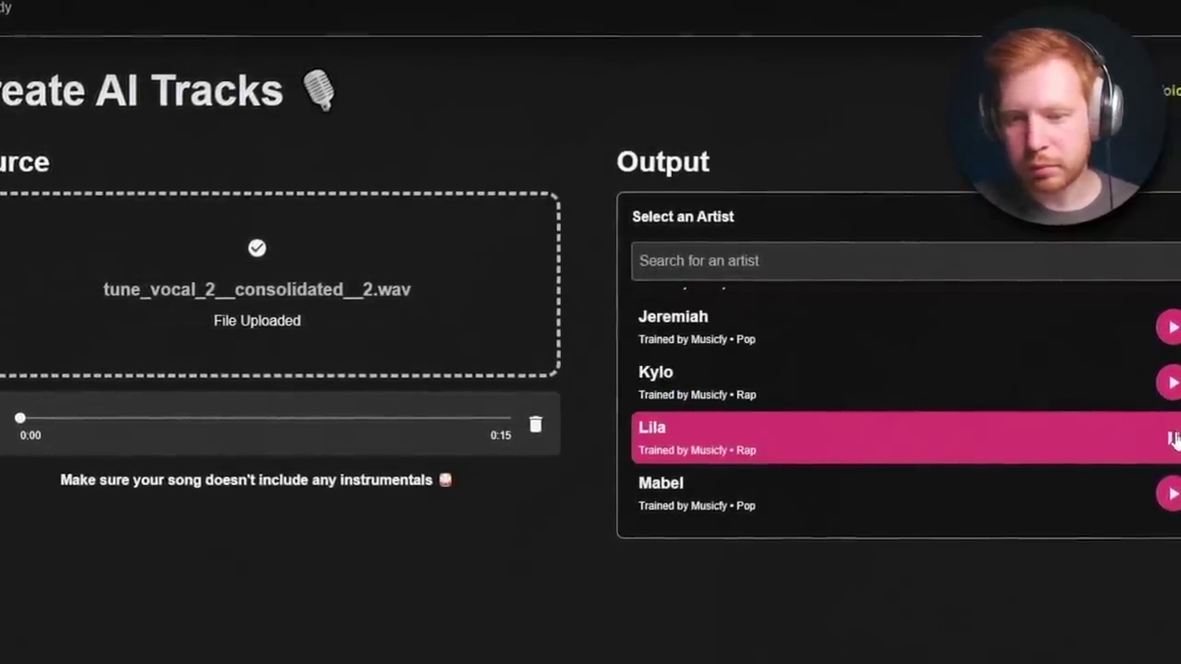
{"action": "left_click", "coordinate": [809, 450]}
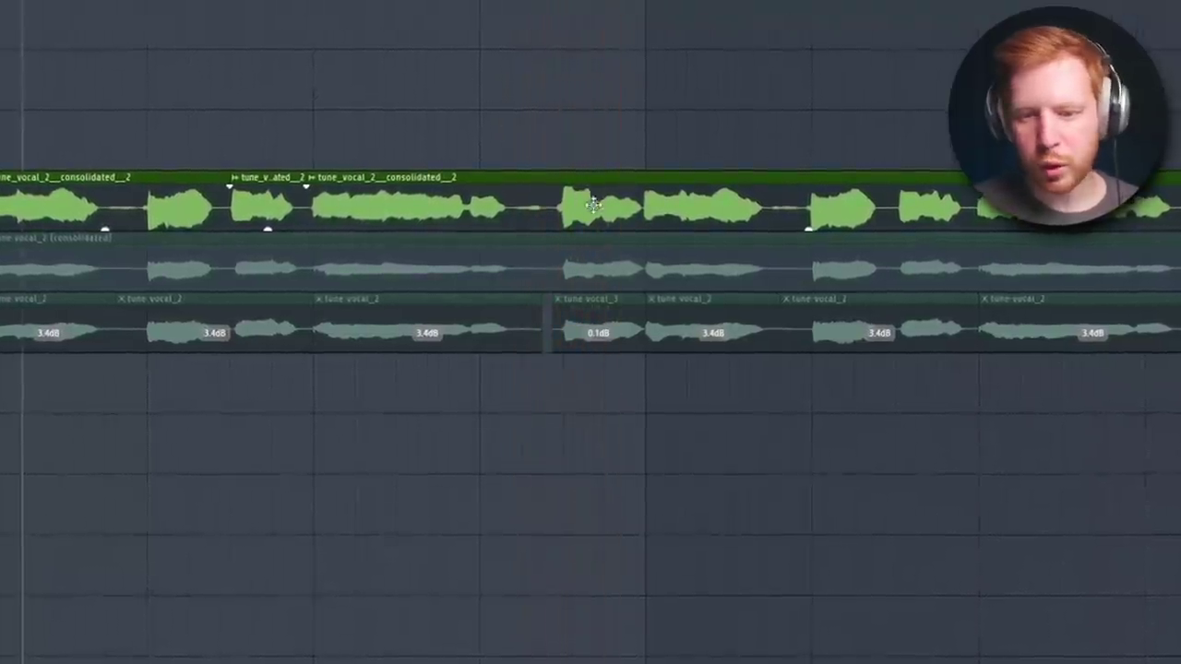
Open the tune_vocal_2__consolidated__2 clip in the pitch corrector and raise the first note of the closing phrase before bar 9, with its attack, to B4
{"action": "double_click", "coordinate": [573, 201]}
{"action": "right_click", "coordinate": [391, 267]}
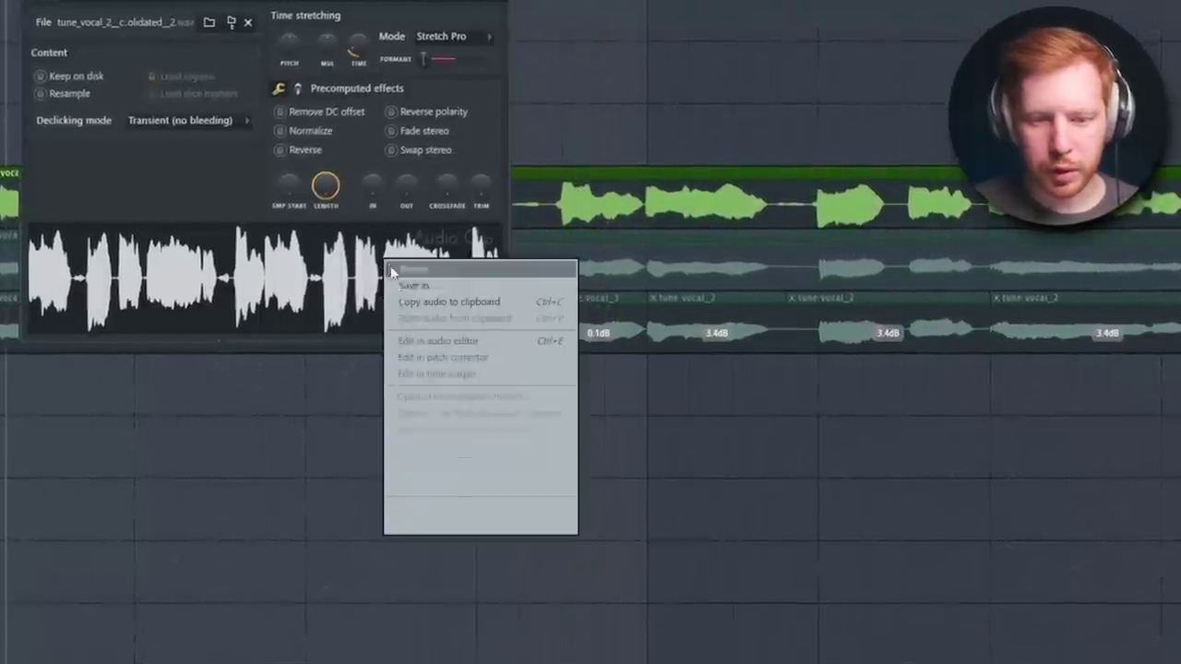
{"action": "left_click", "coordinate": [443, 360]}
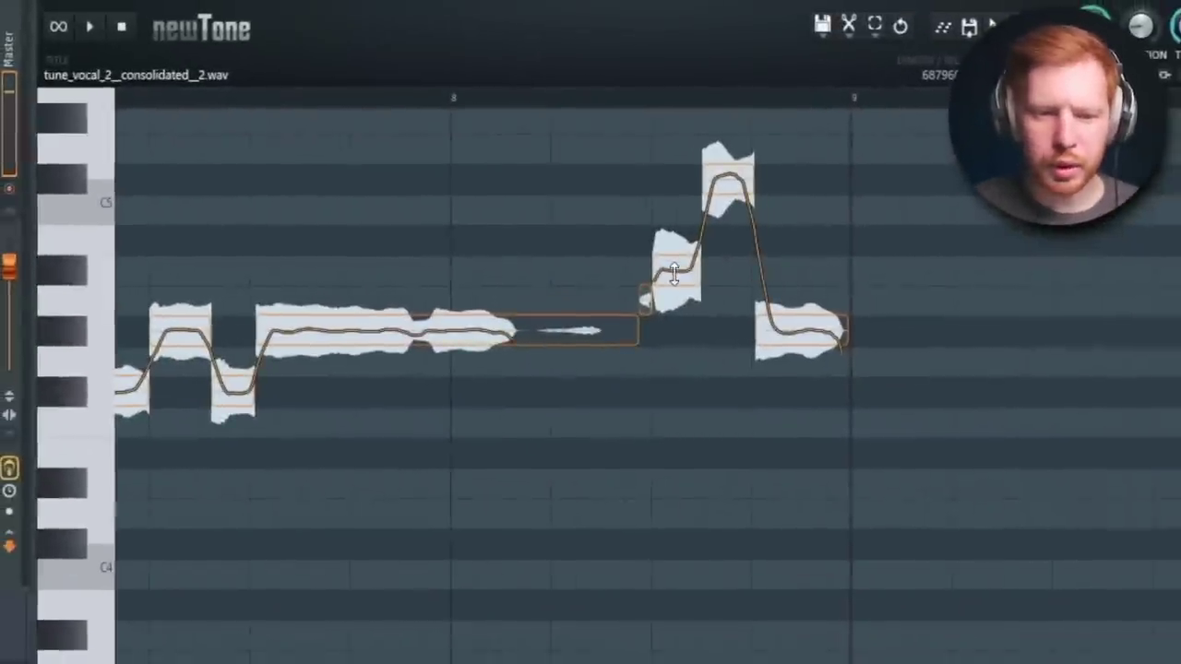
{"action": "left_click_drag", "start_coordinate": [677, 274], "coordinate": [676, 245]}
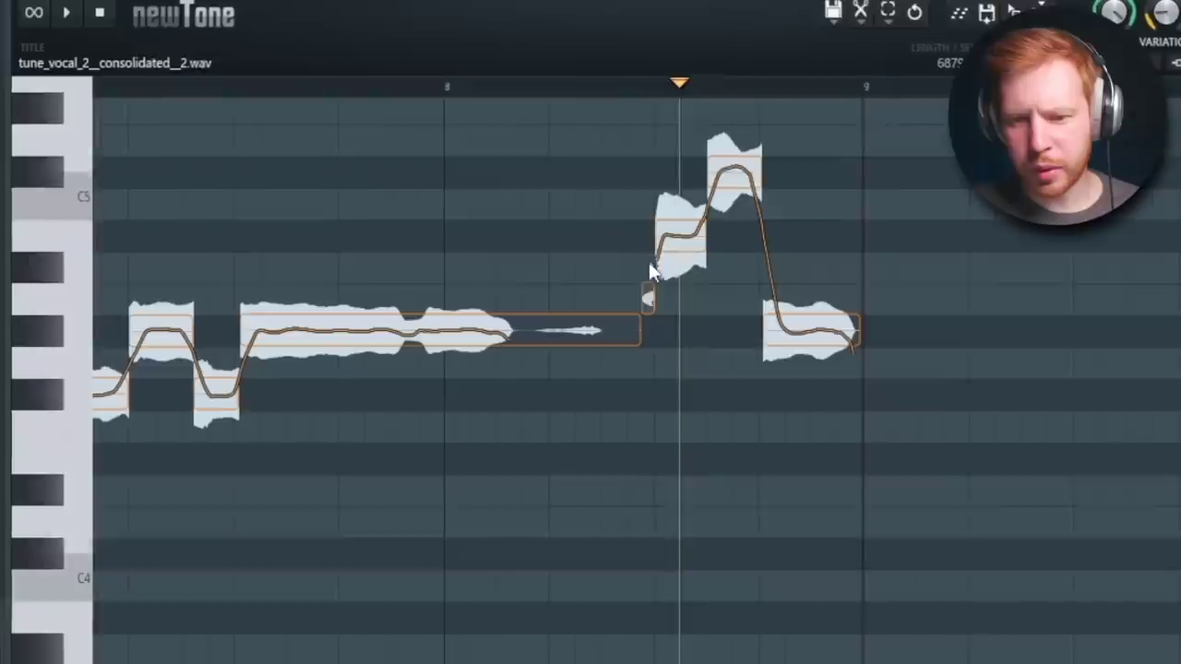
{"action": "left_click_drag", "start_coordinate": [651, 287], "coordinate": [652, 224]}
{"action": "key", "text": "space"}
{"action": "left_click", "coordinate": [626, 79]}
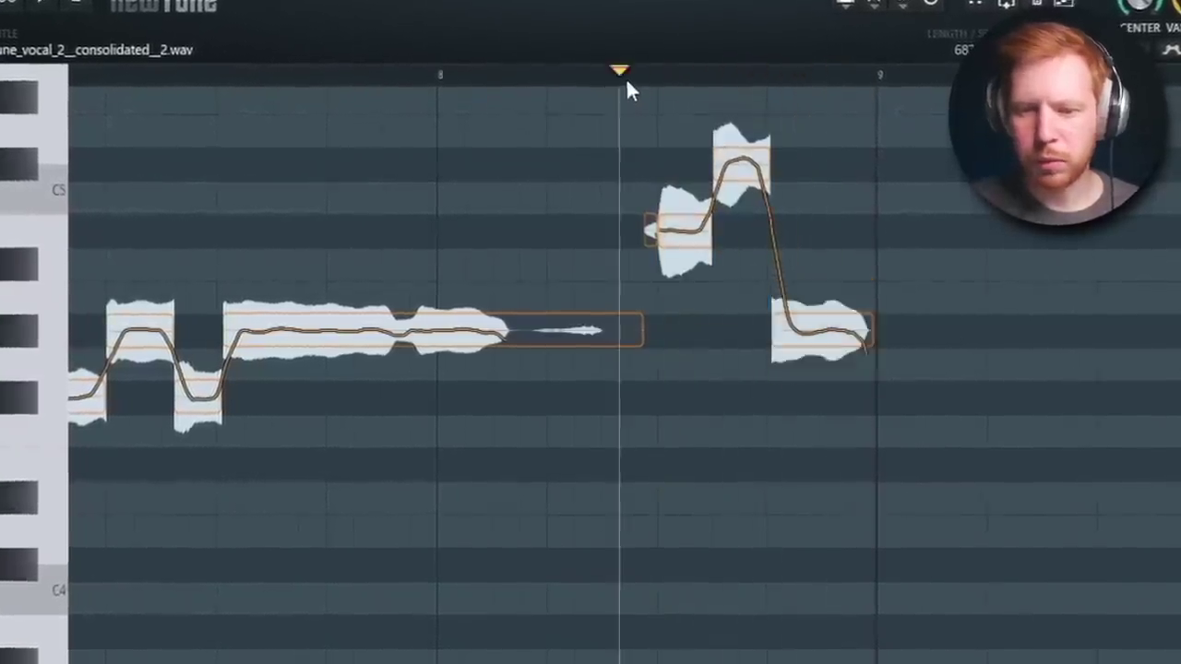
{"action": "left_click_drag", "start_coordinate": [452, 264], "coordinate": [541, 266]}
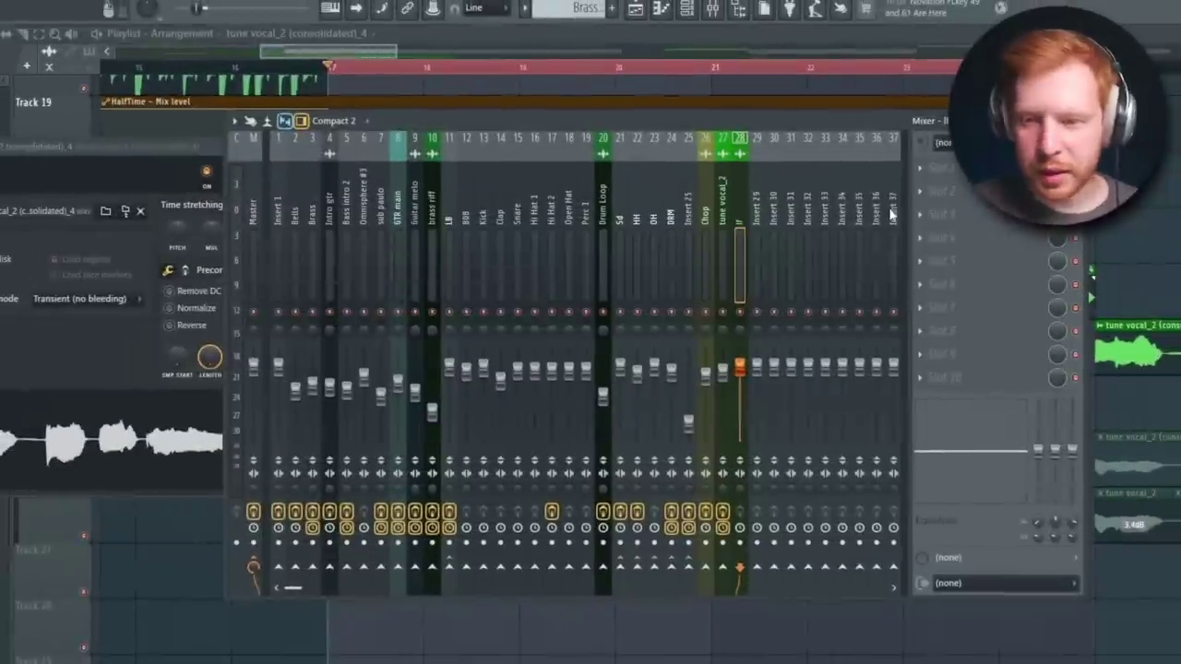
Open an effect slot on mixer insert 28, and start consolidating the sliced tune vocal_2 (consolidated)_4 clips across bars 17 to 25
{"action": "left_click", "coordinate": [965, 212]}
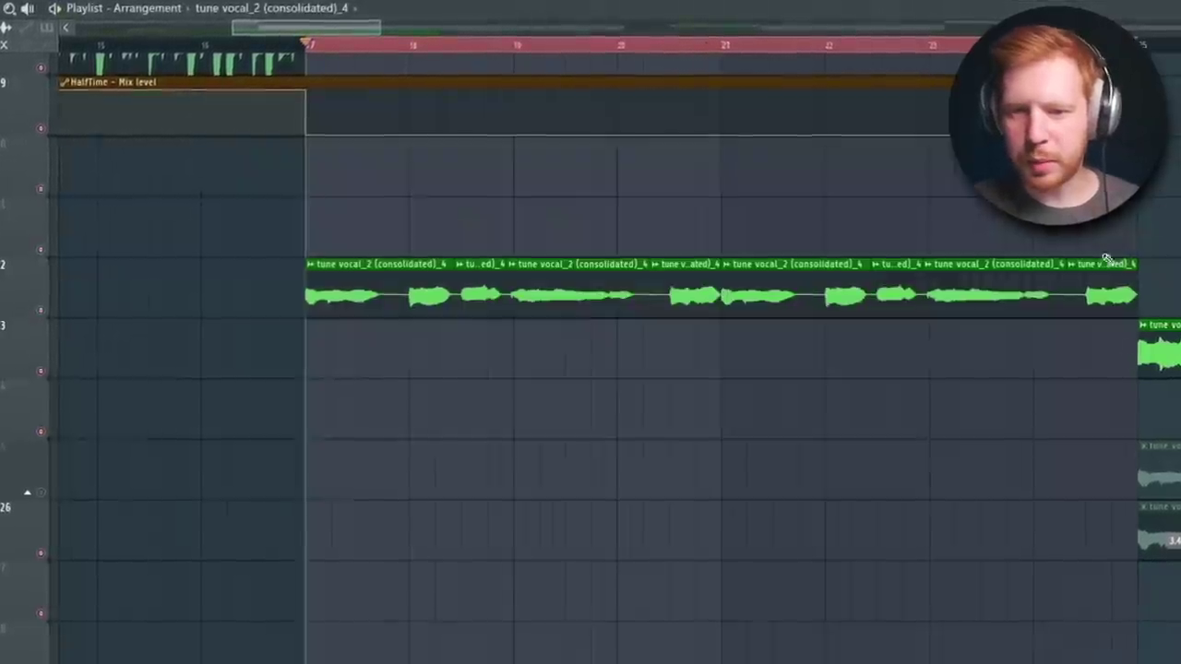
{"action": "left_click_drag", "start_coordinate": [1172, 268], "coordinate": [256, 277]}
{"action": "key", "text": "ctrl+alt+c"}
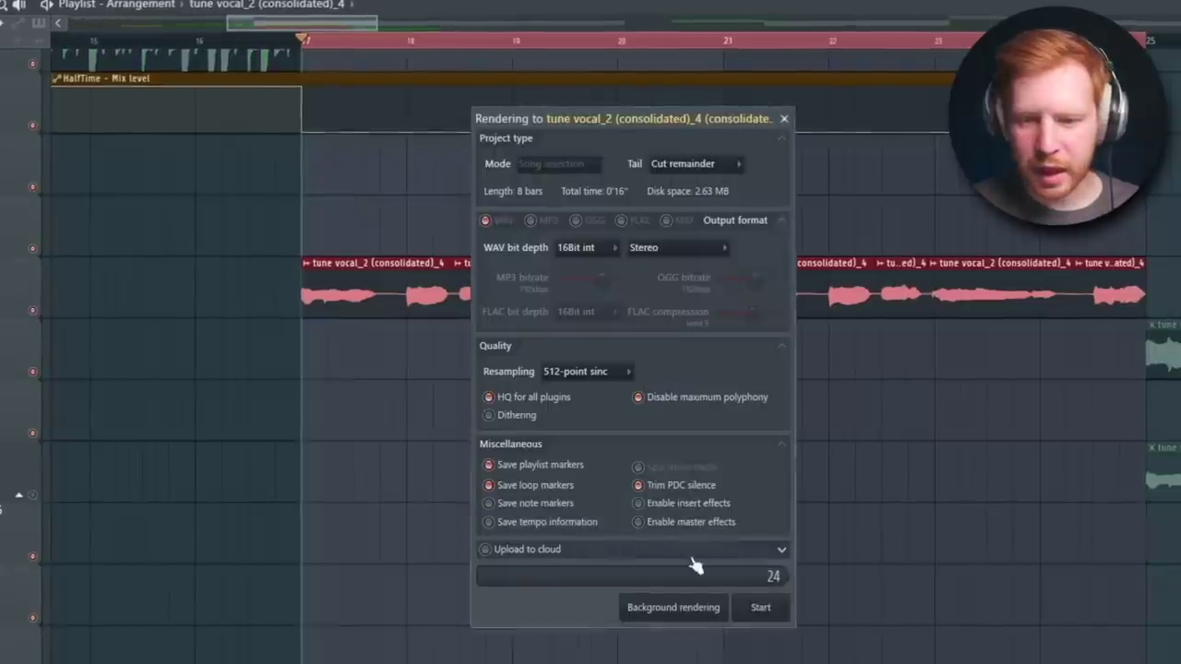